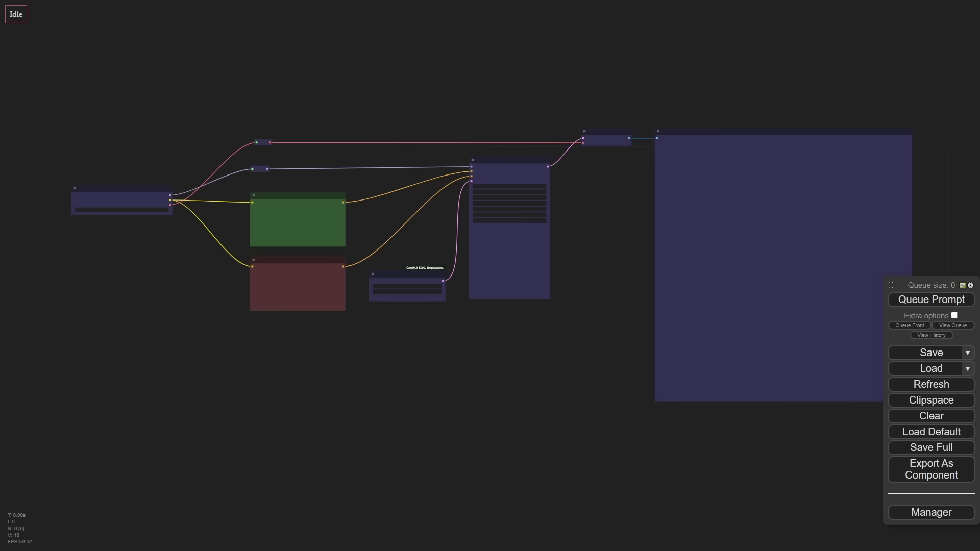
# - Examine the text-to-image workflow from the Load Checkpoint node through both prompts and the SDXL Empty Latent Image to the KSampler settings
pyautogui.moveTo(180, 266); pyautogui.dragTo(323, 338)
pyautogui.scroll(8, 307, 306)
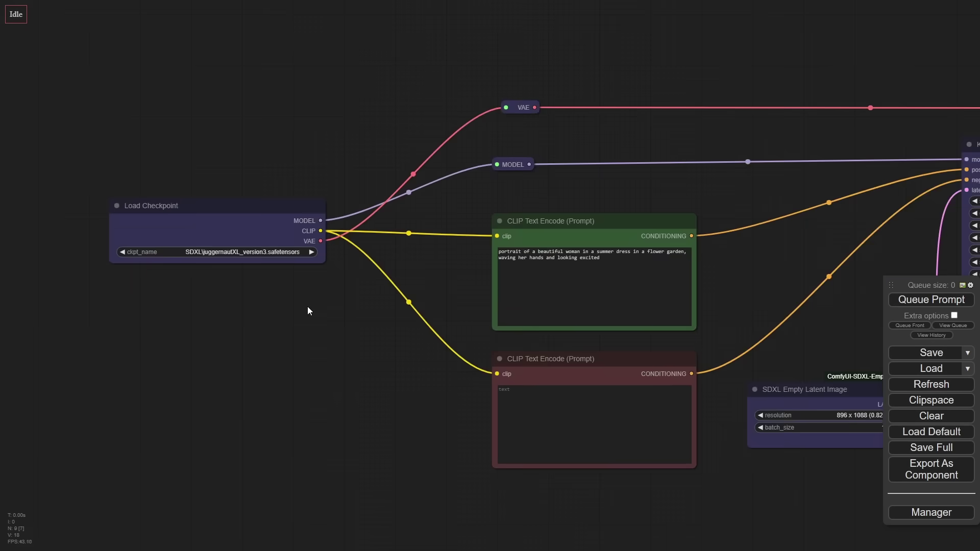
pyautogui.scroll(4, 315, 299)
pyautogui.moveTo(231, 286); pyautogui.dragTo(329, 342)
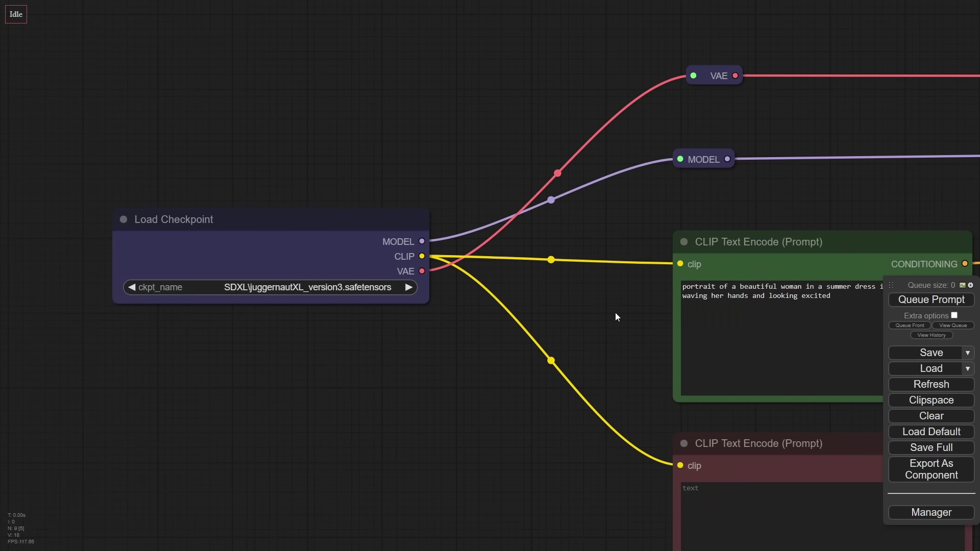
pyautogui.moveTo(623, 337); pyautogui.dragTo(216, 293)
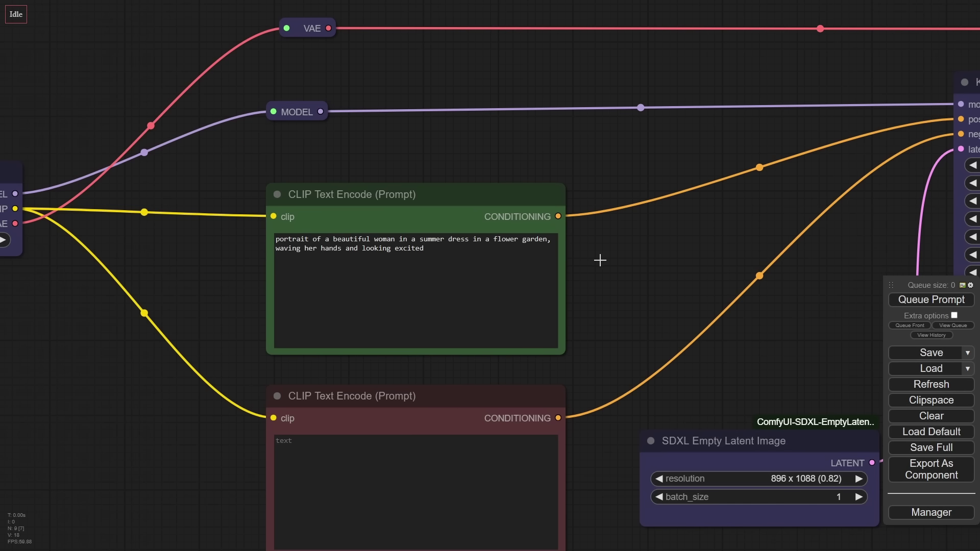
pyautogui.moveTo(662, 271); pyautogui.dragTo(460, 249)
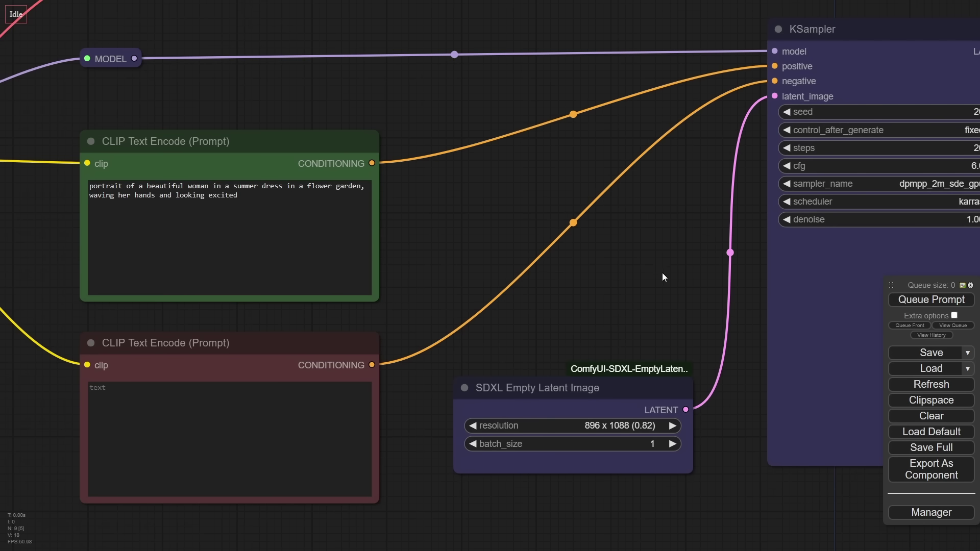
pyautogui.moveTo(663, 272); pyautogui.dragTo(491, 314)
pyautogui.scroll(-3, 486, 399)
pyautogui.click(428, 403)
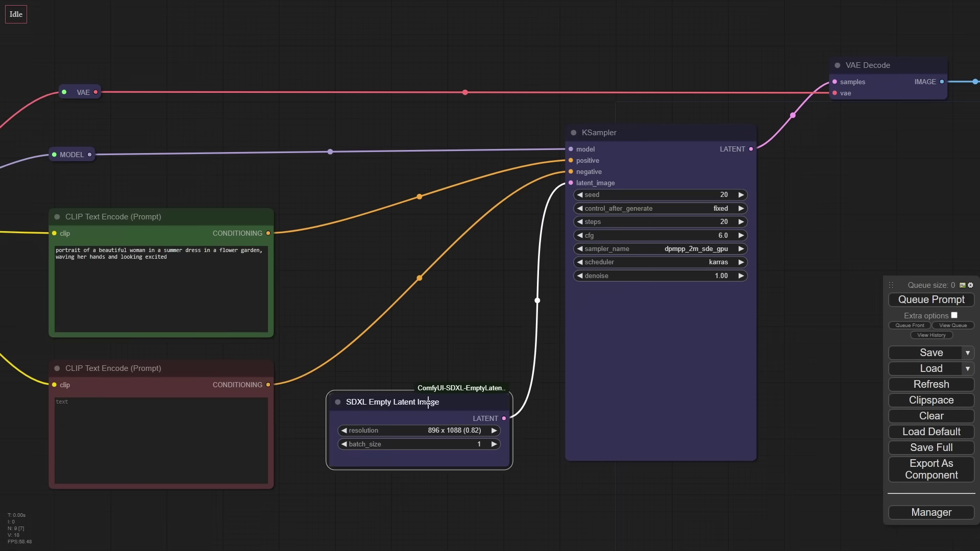
pyautogui.moveTo(497, 294); pyautogui.dragTo(209, 305)
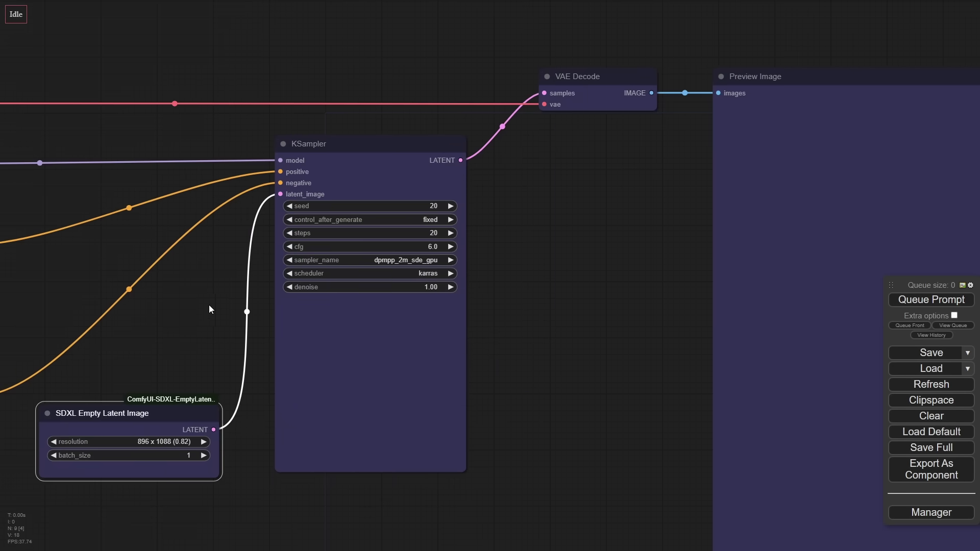
pyautogui.scroll(4, 516, 220)
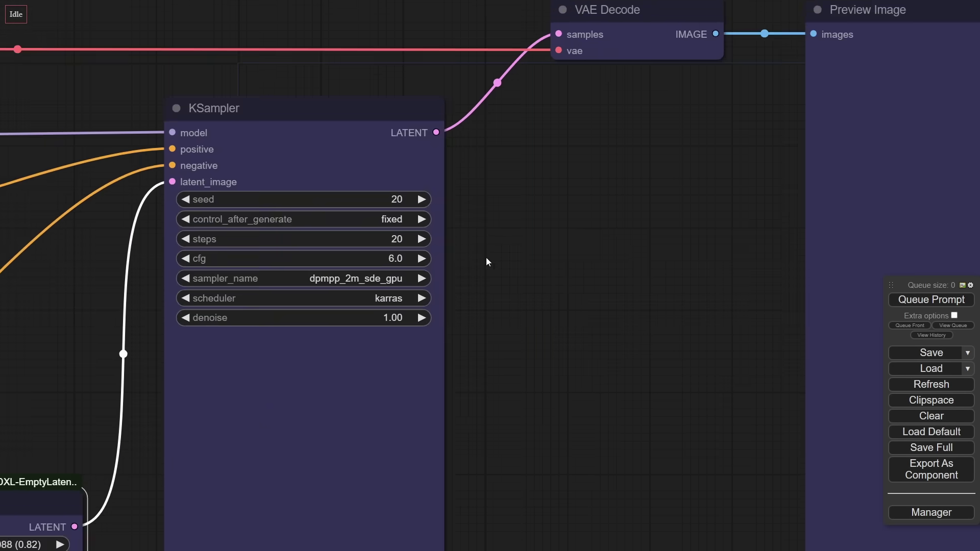
pyautogui.moveTo(486, 259); pyautogui.dragTo(608, 191)
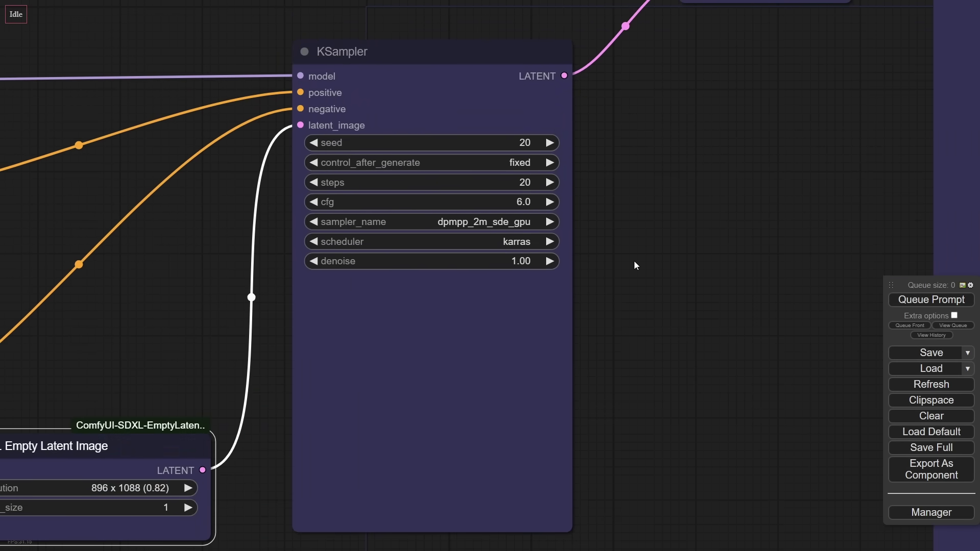
pyautogui.scroll(-5, 634, 261)
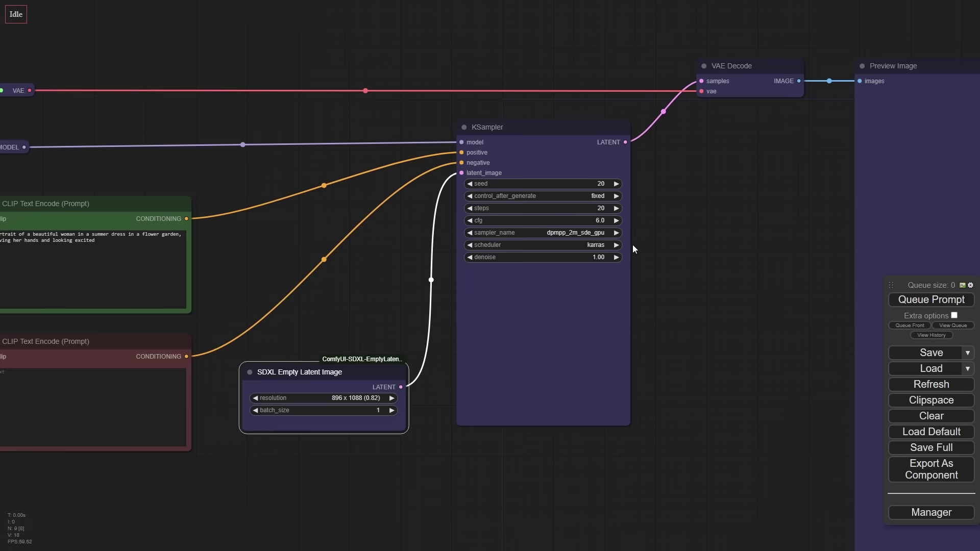
pyautogui.scroll(5, 657, 212)
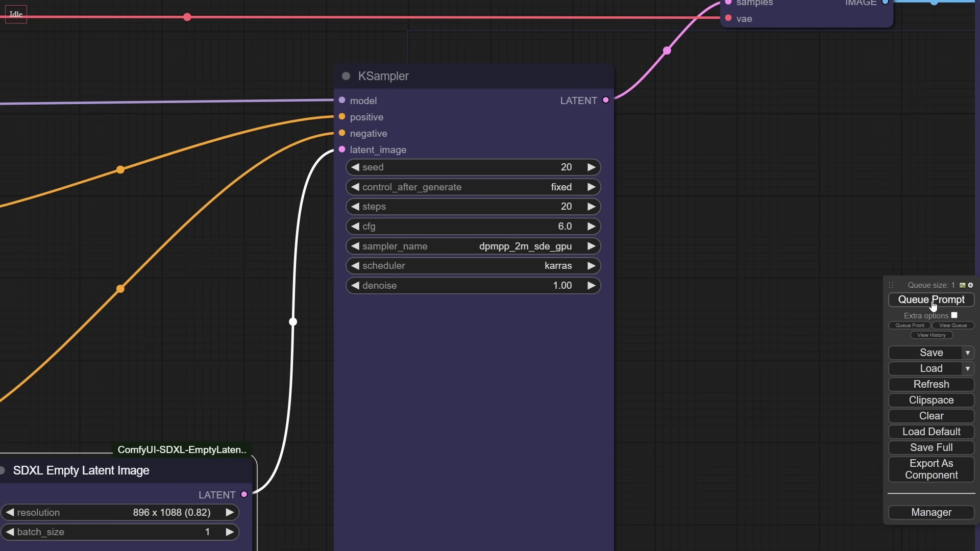
# - Queue the prompt to generate the image and view the live preview in the KSampler node
pyautogui.scroll(-9, 761, 272)
pyautogui.moveTo(764, 275); pyautogui.dragTo(391, 241)
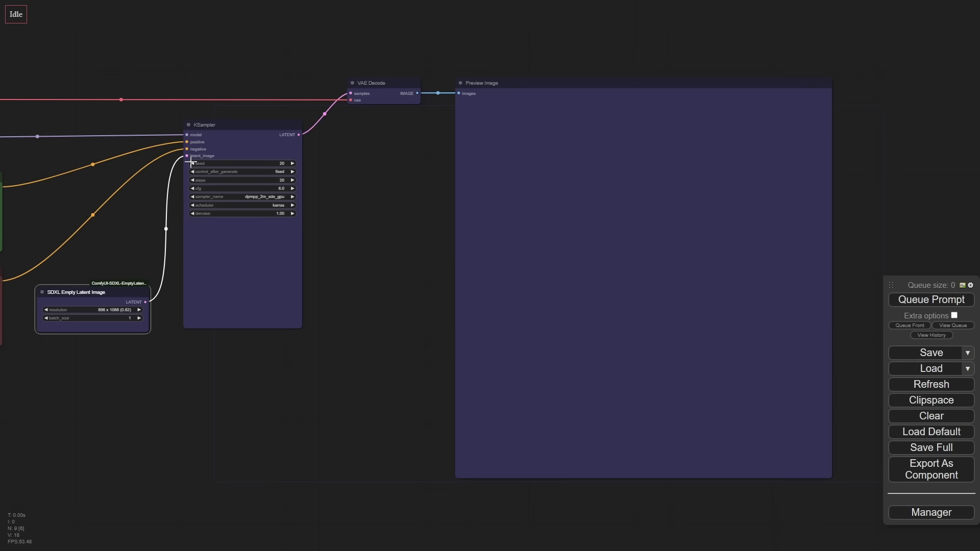
pyautogui.click(290, 180)
pyautogui.click(925, 299)
pyautogui.scroll(9, 561, 276)
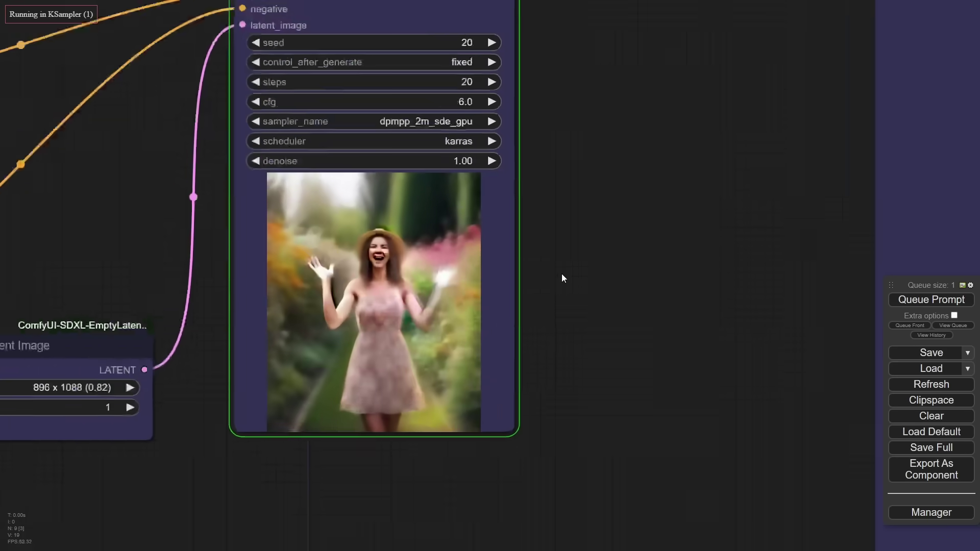
pyautogui.scroll(2, 562, 276)
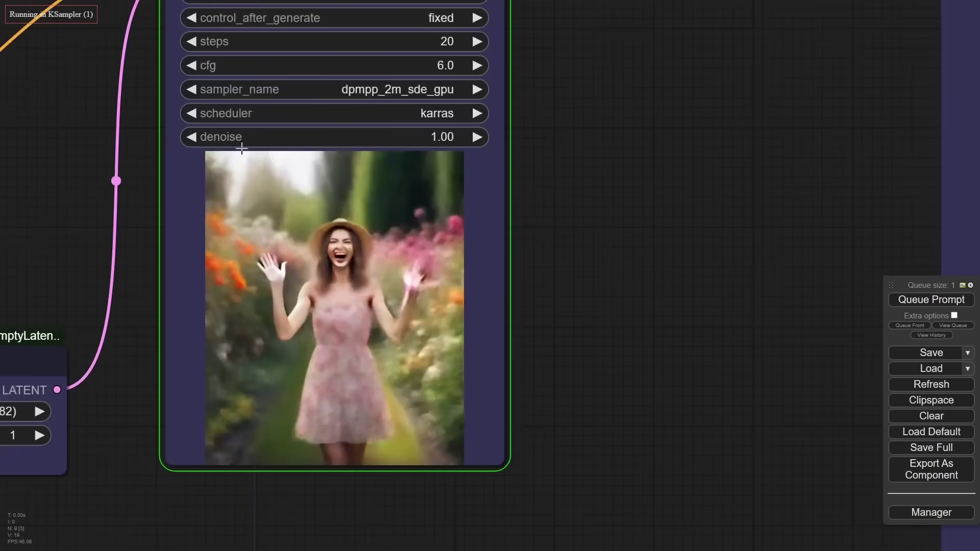
# - Check the preview method in the ComfyUI Manager menu, close it and inspect the generated picture in the Preview Image node
pyautogui.click(952, 517)
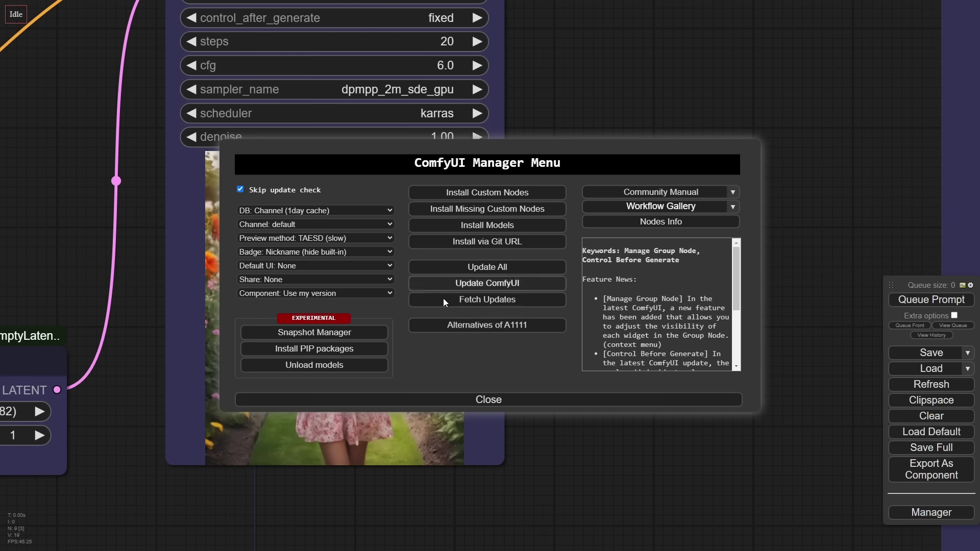
pyautogui.click(474, 402)
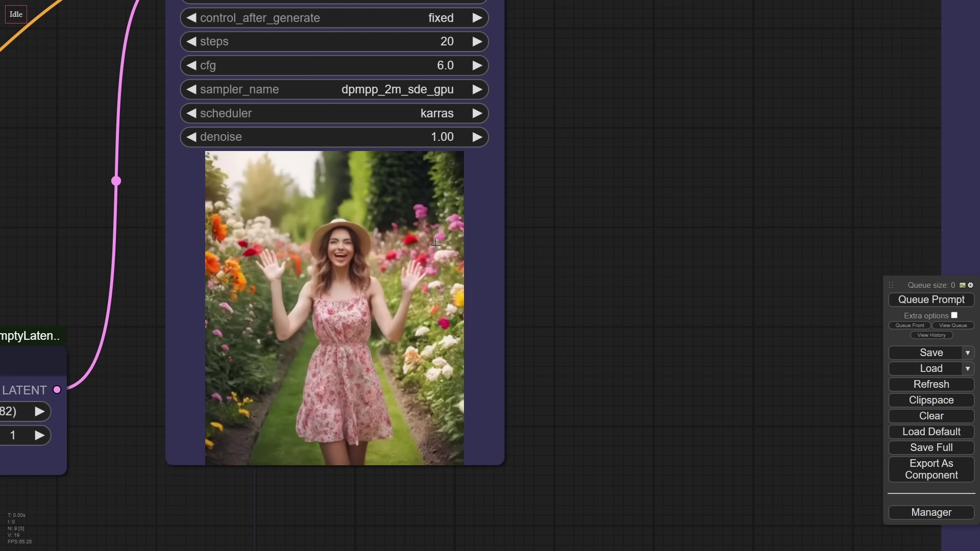
pyautogui.moveTo(759, 267); pyautogui.dragTo(139, 256)
pyautogui.scroll(-6, 337, 261)
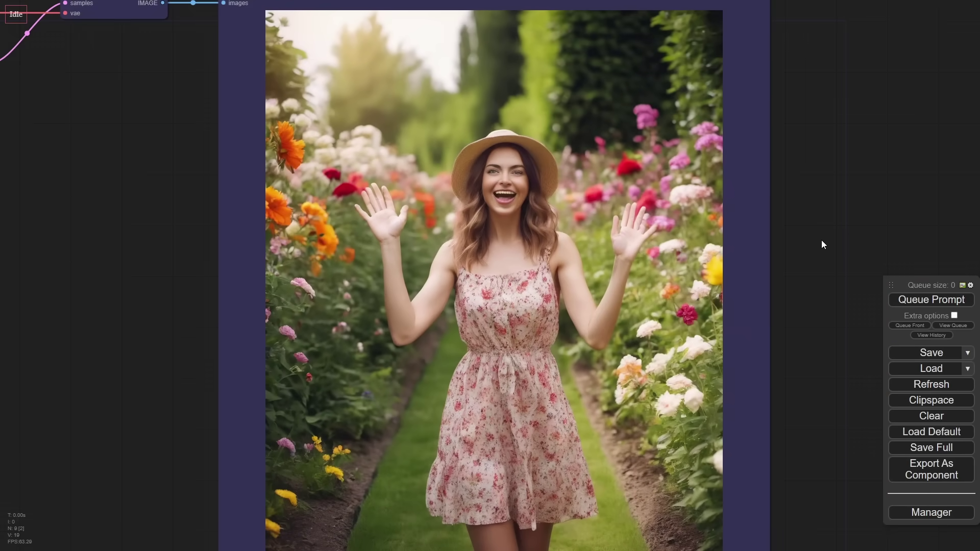
pyautogui.scroll(-5, 822, 240)
# - Search the nodes for "mesh" and add a MeshGraphormer-DepthMapPreprocessor node in the empty area above the Preview Image node
pyautogui.moveTo(858, 234); pyautogui.dragTo(822, 399)
pyautogui.moveTo(394, 142); pyautogui.dragTo(461, 173)
pyautogui.moveTo(474, 211); pyautogui.dragTo(504, 241)
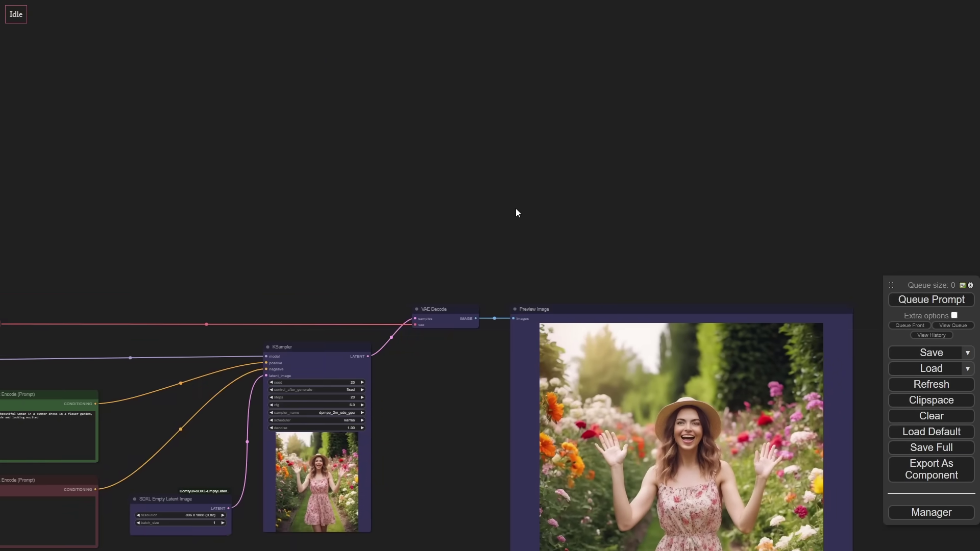
pyautogui.scroll(4, 518, 209)
pyautogui.moveTo(553, 203); pyautogui.dragTo(487, 199)
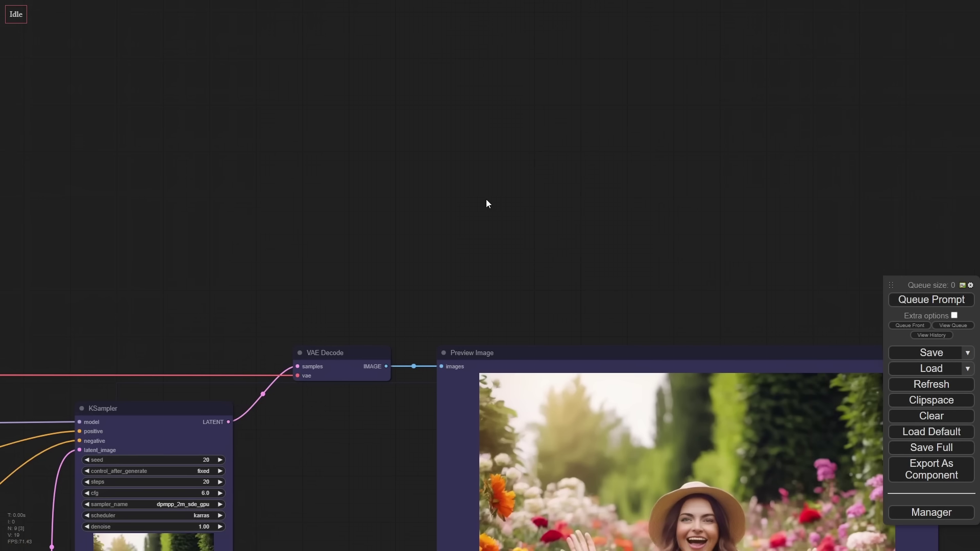
pyautogui.doubleClick(422, 202)
pyautogui.write('m')
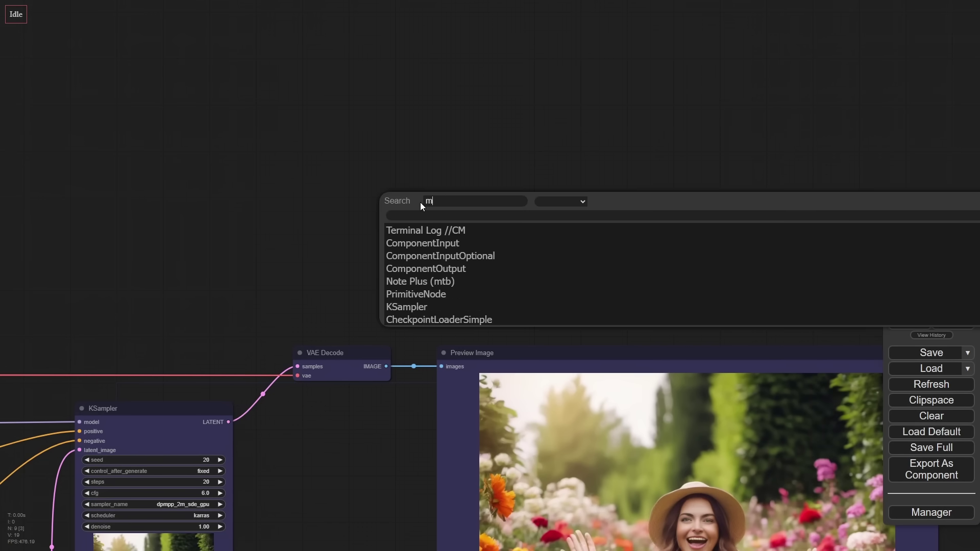
pyautogui.write('esh')
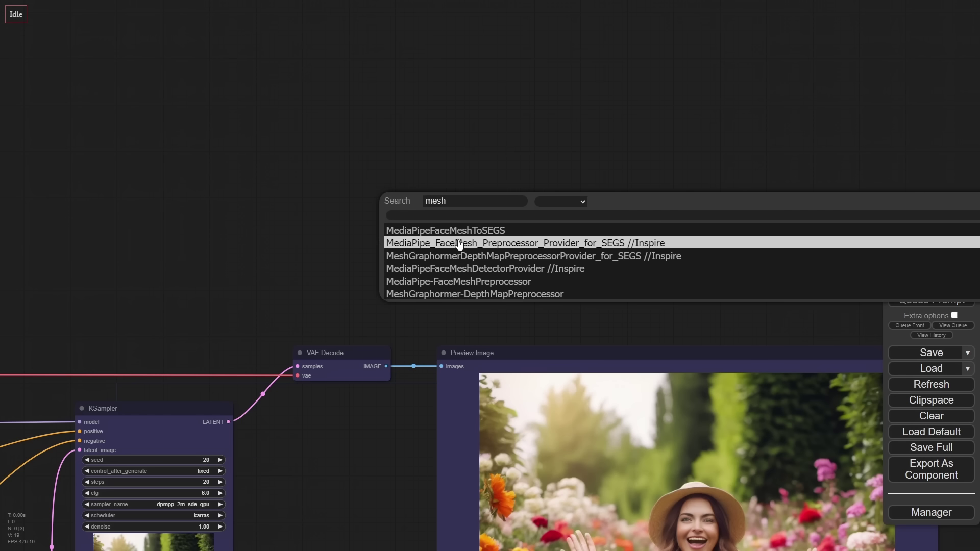
pyautogui.click(492, 295)
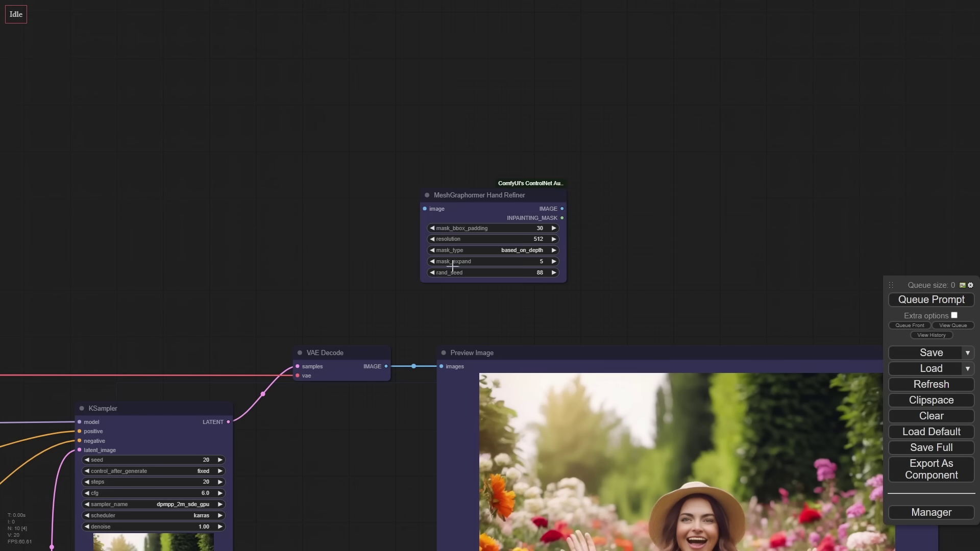
# - Position the MeshGraphormer Hand Refiner node above the Preview Image node and connect the VAE Decode's IMAGE output to its image input
pyautogui.scroll(5, 505, 199)
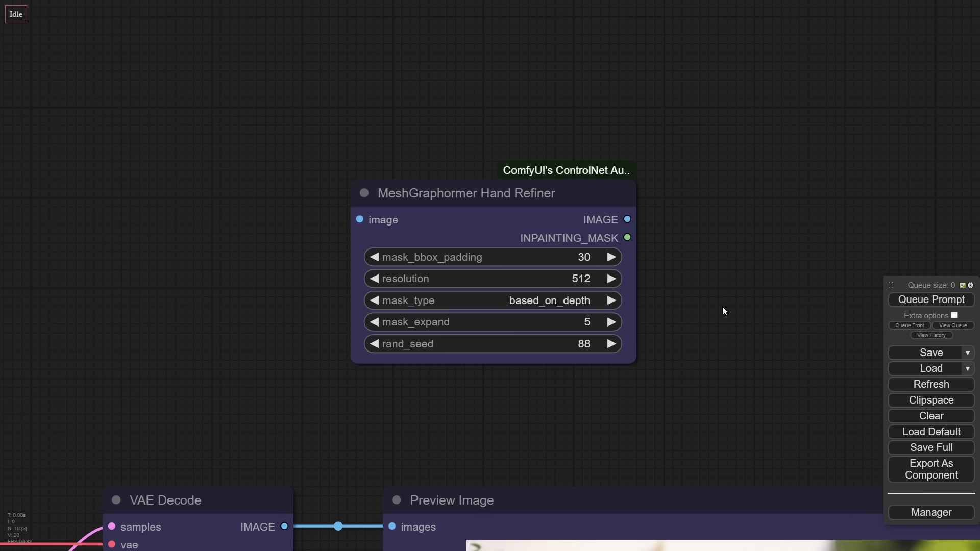
pyautogui.scroll(-3, 721, 306)
pyautogui.moveTo(643, 375); pyautogui.dragTo(544, 293)
pyautogui.scroll(-2, 557, 269)
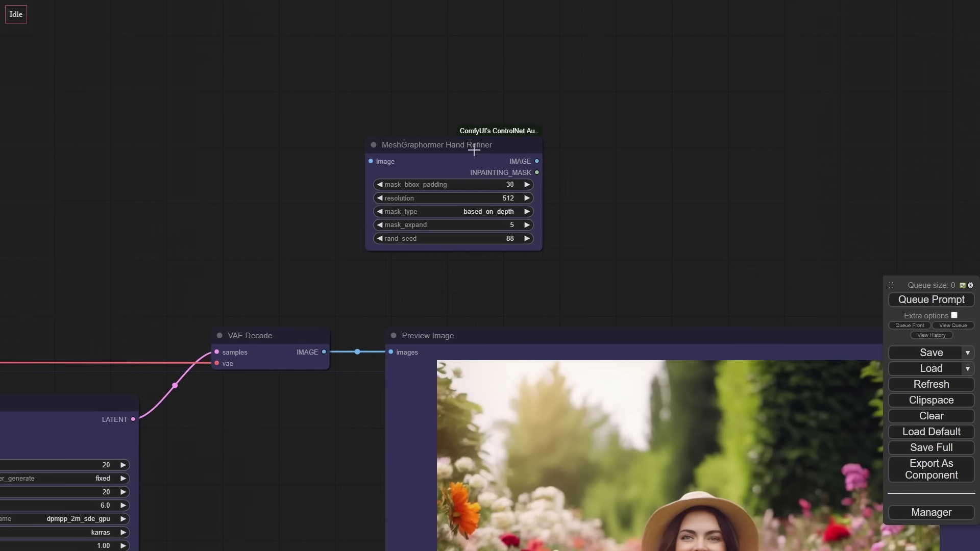
pyautogui.moveTo(474, 150); pyautogui.dragTo(511, 143)
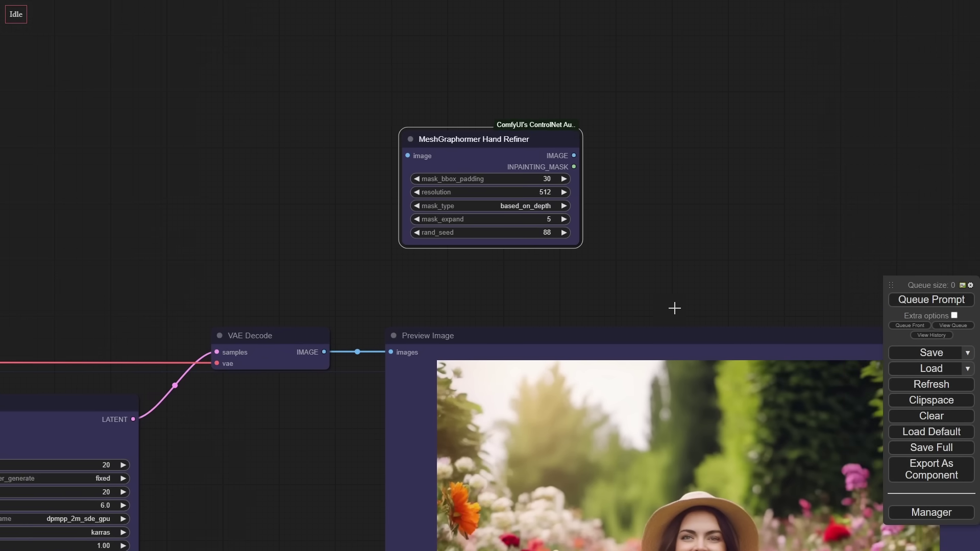
pyautogui.moveTo(685, 256)
pyautogui.mouseDown()
pyautogui.moveTo(687, 167)
pyautogui.moveTo(670, 243)
pyautogui.mouseUp()
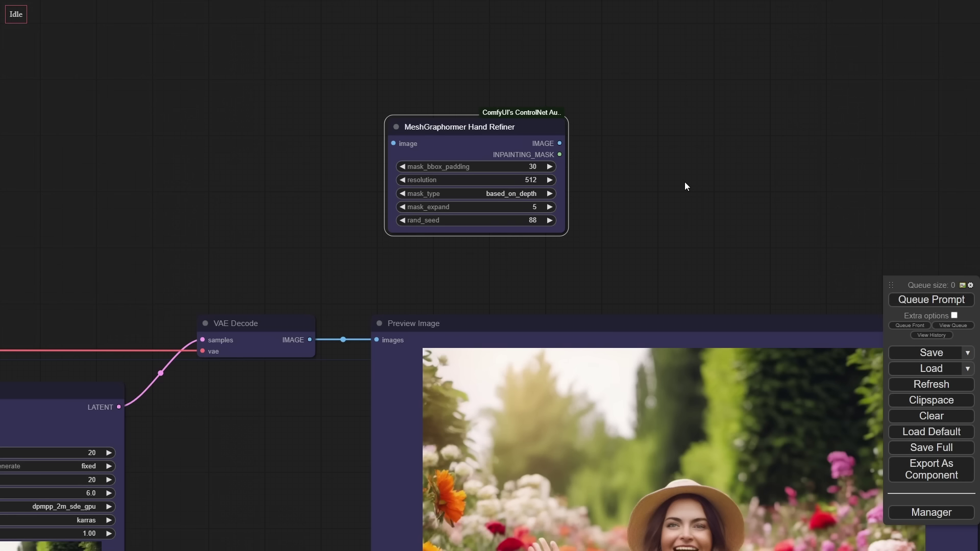
pyautogui.moveTo(313, 341); pyautogui.dragTo(393, 143)
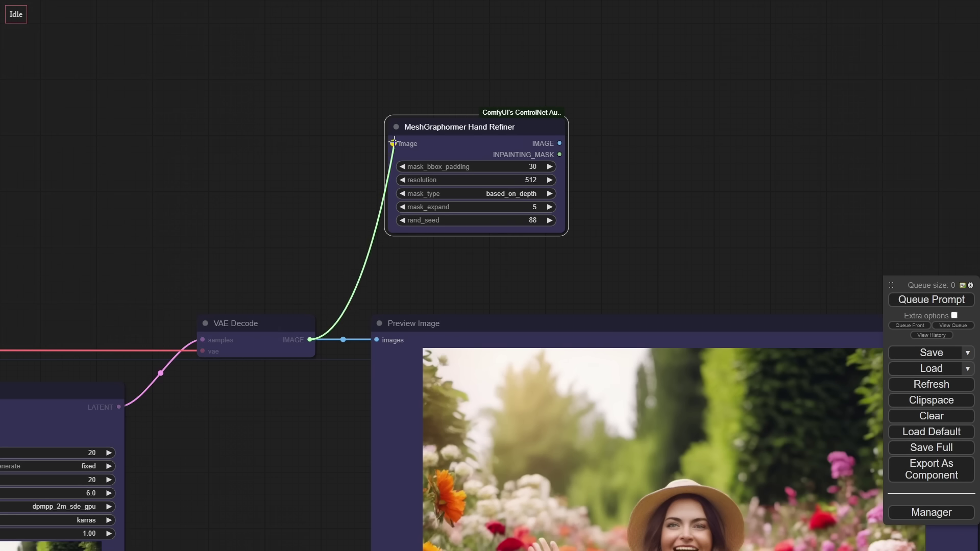
# - Add a Preview Image node linked to the IMAGE output of the MeshGraphormer Hand Refiner
pyautogui.moveTo(656, 179); pyautogui.dragTo(485, 220)
pyautogui.moveTo(399, 199); pyautogui.dragTo(507, 161)
pyautogui.click(541, 237)
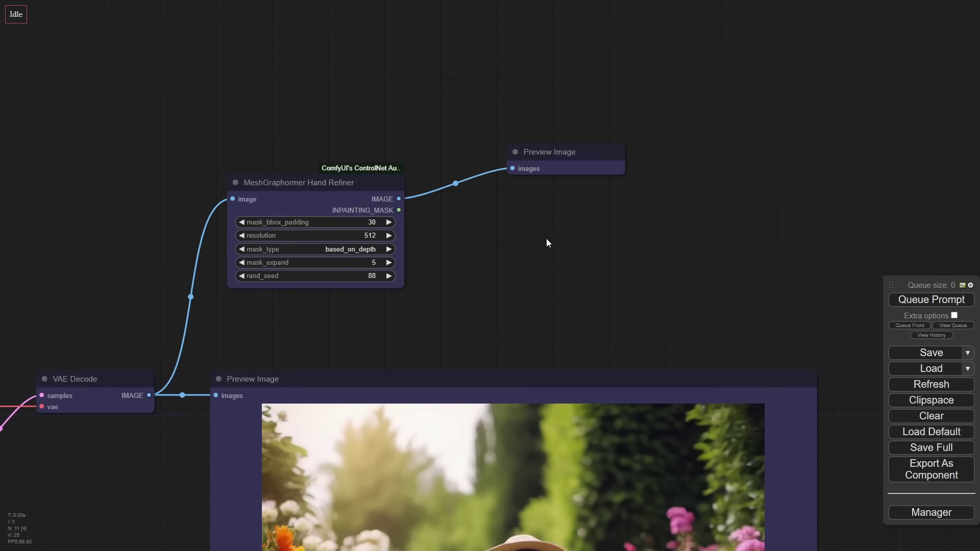
# - Queue the prompt to run the Hand Refiner and inspect the hand depth map in its Preview Image node
pyautogui.moveTo(351, 326); pyautogui.dragTo(487, 203)
pyautogui.moveTo(640, 172); pyautogui.dragTo(513, 240)
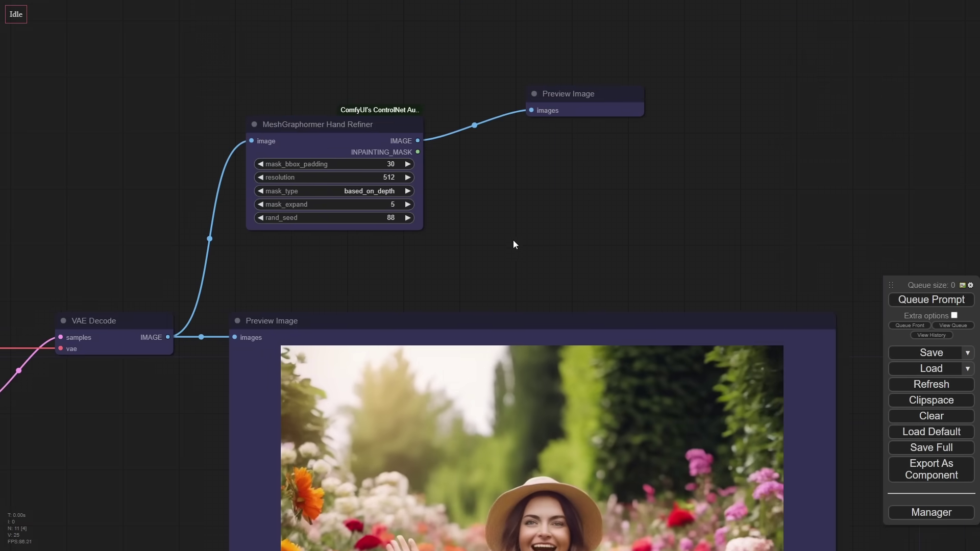
pyautogui.click(934, 301)
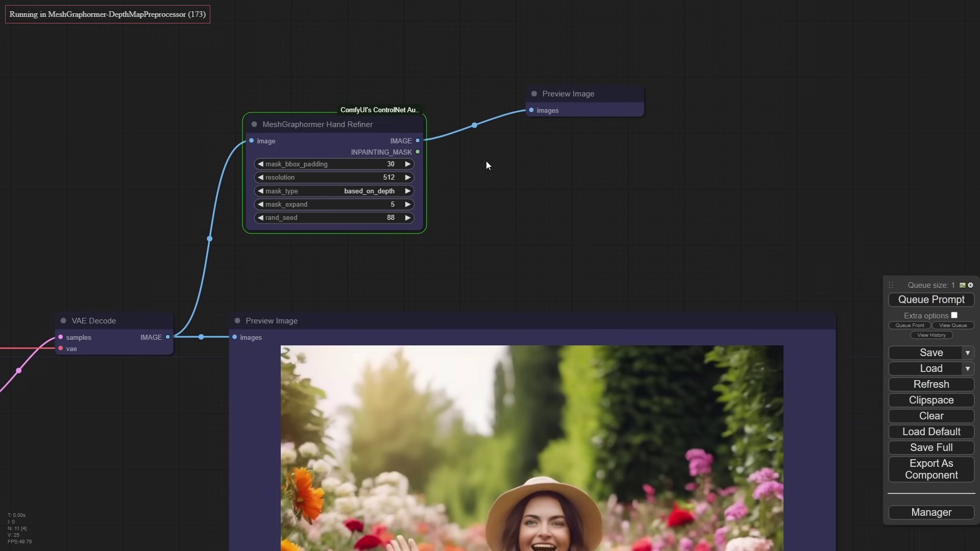
pyautogui.moveTo(486, 162); pyautogui.dragTo(457, 199)
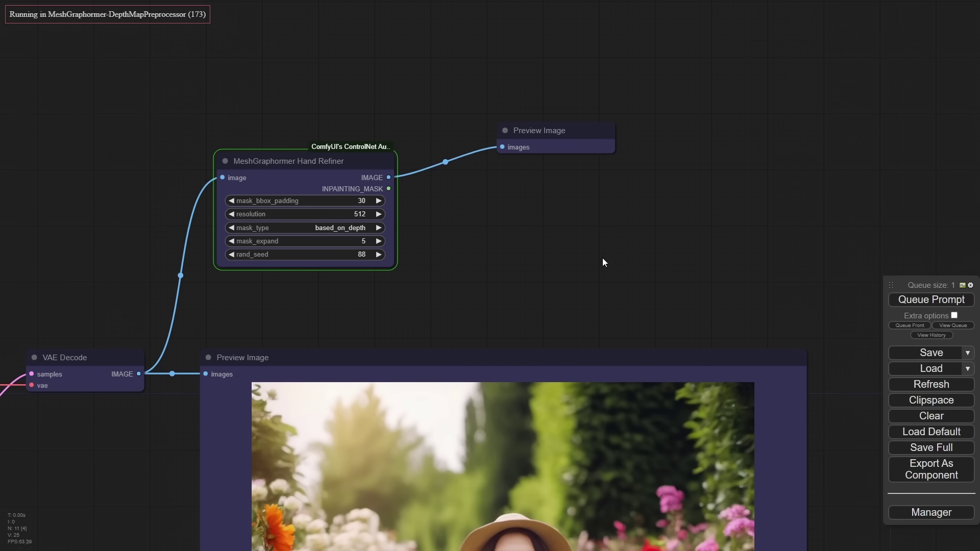
pyautogui.scroll(6, 558, 204)
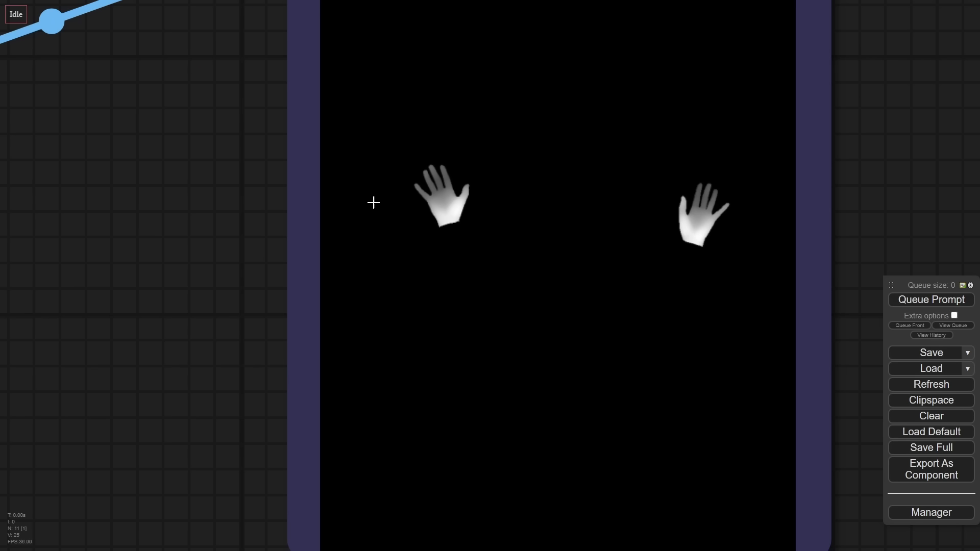
pyautogui.scroll(-8, 211, 286)
pyautogui.moveTo(210, 314); pyautogui.dragTo(521, 318)
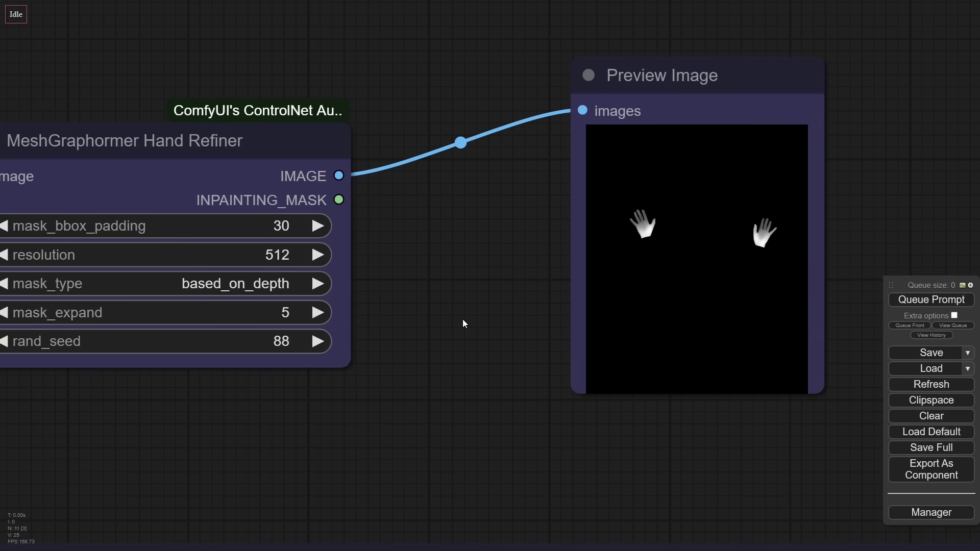
# - Check the resolution value of the MeshGraphormer Hand Refiner and close its value editor
pyautogui.moveTo(462, 319); pyautogui.dragTo(545, 317)
pyautogui.scroll(-5, 545, 317)
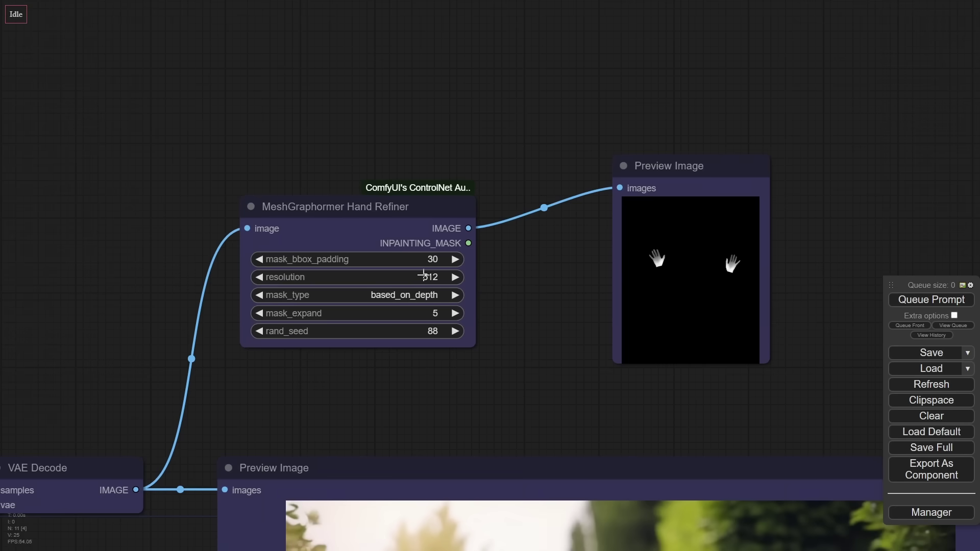
pyautogui.click(424, 276)
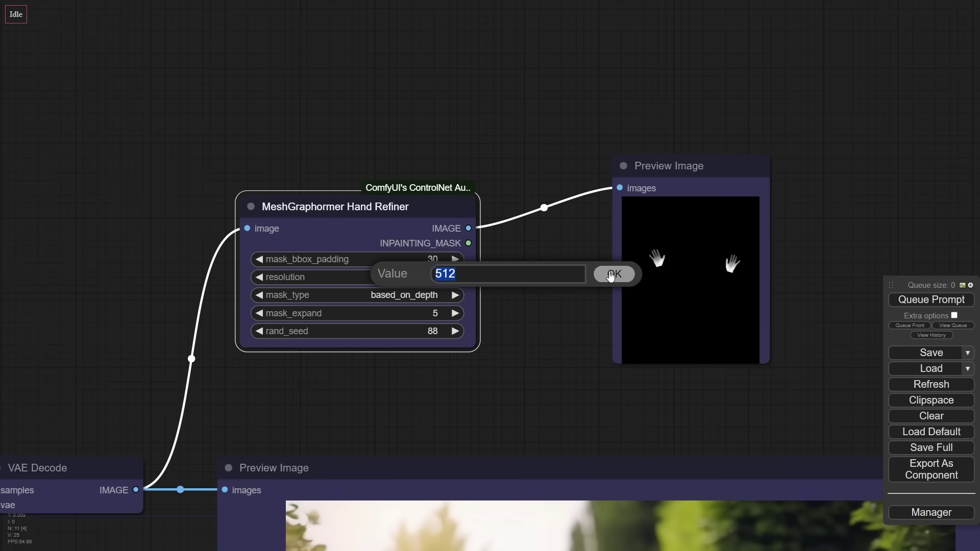
pyautogui.click(607, 275)
# - Move the depth map's Preview Image node upward to free the space beside the Hand Refiner's outputs
pyautogui.moveTo(542, 343); pyautogui.dragTo(508, 291)
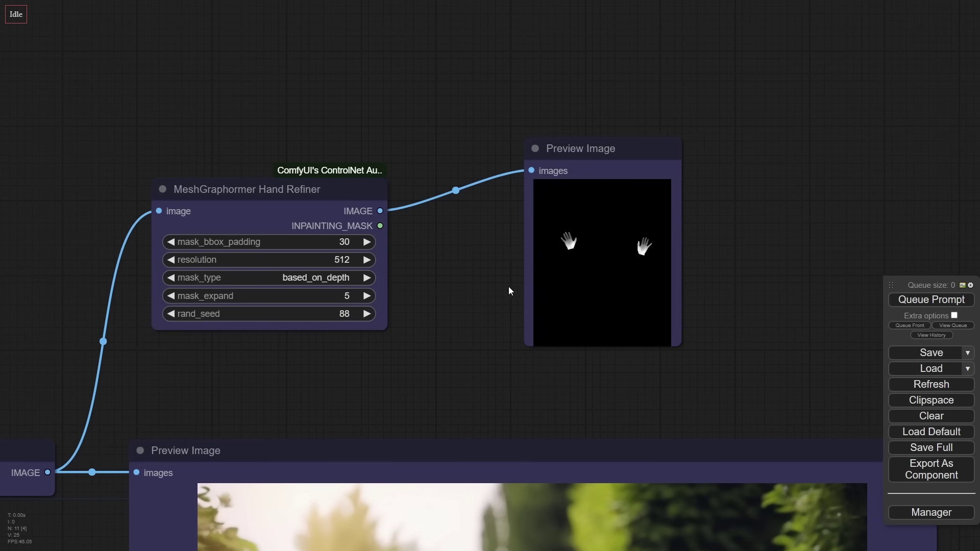
pyautogui.moveTo(582, 155); pyautogui.dragTo(568, 61)
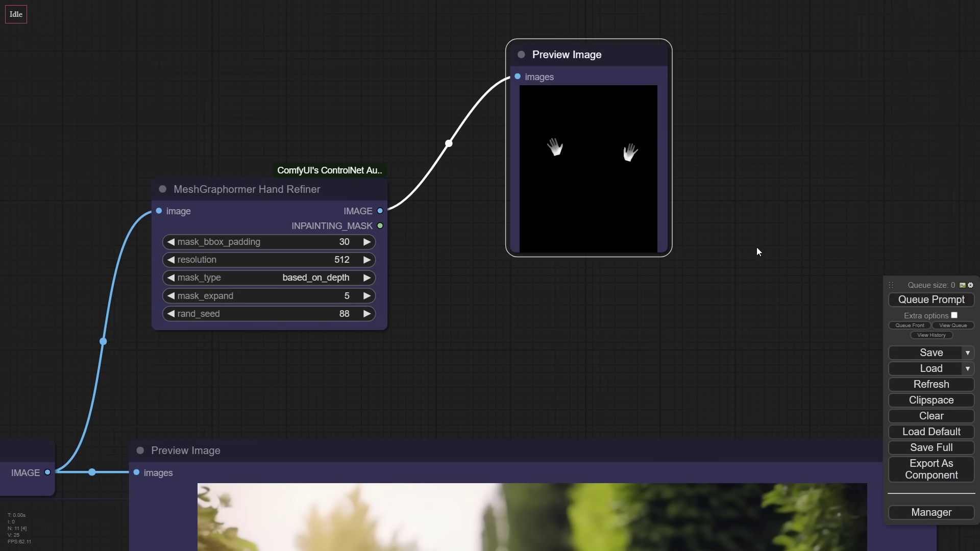
# - Add an Apply ControlNet (Advanced) node beside the depth map's Preview Image node
pyautogui.moveTo(705, 308); pyautogui.dragTo(553, 360)
pyautogui.scroll(-4, 612, 294)
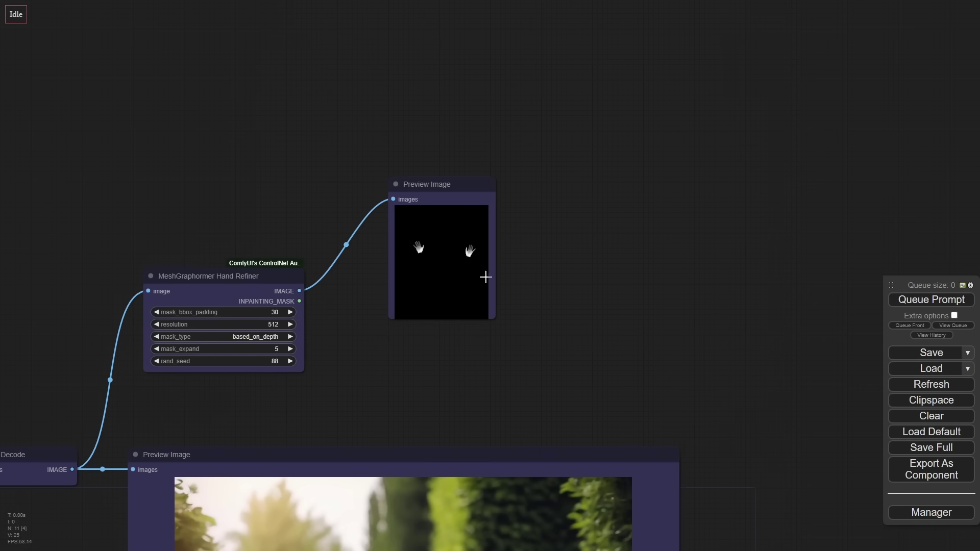
pyautogui.doubleClick(550, 243)
pyautogui.write('control')
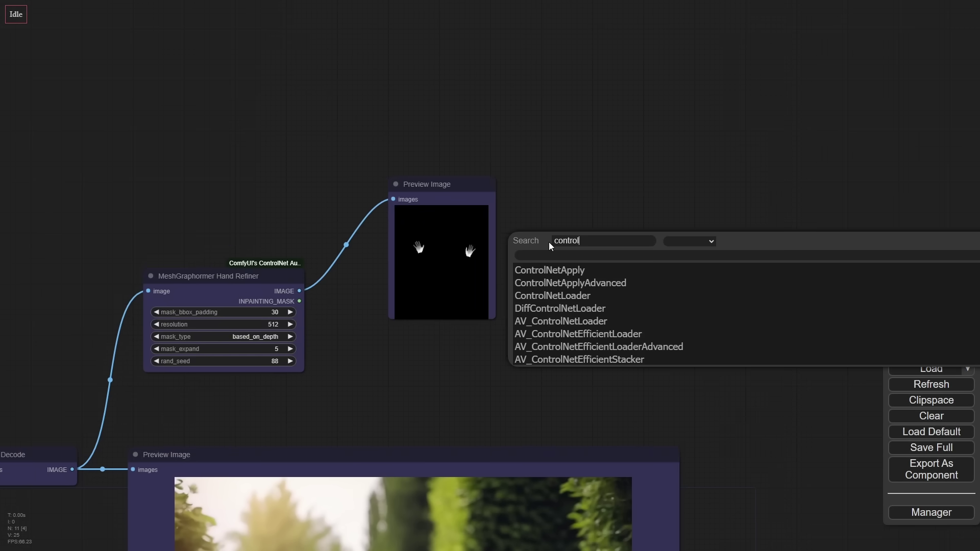
pyautogui.press('Down')
pyautogui.press('Down')
pyautogui.press('Return')
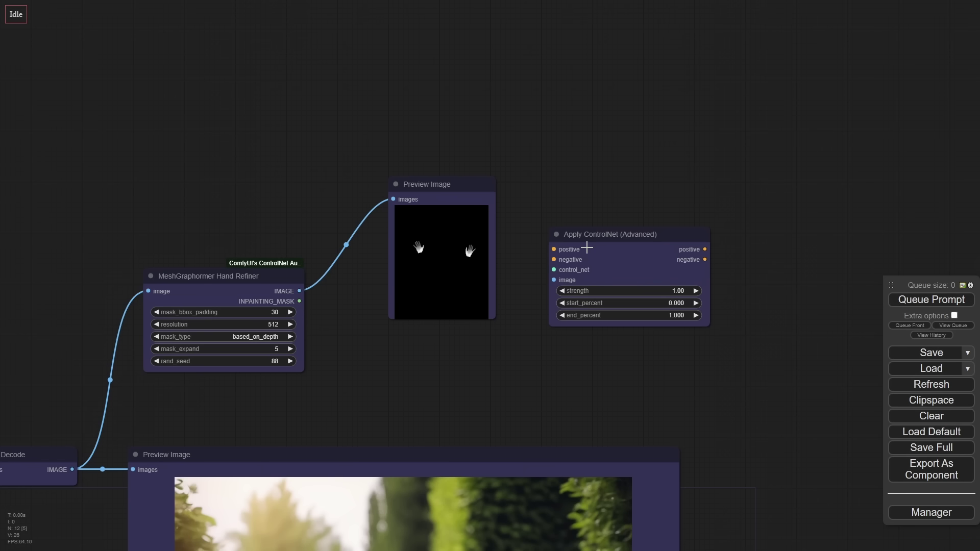
pyautogui.click(595, 235)
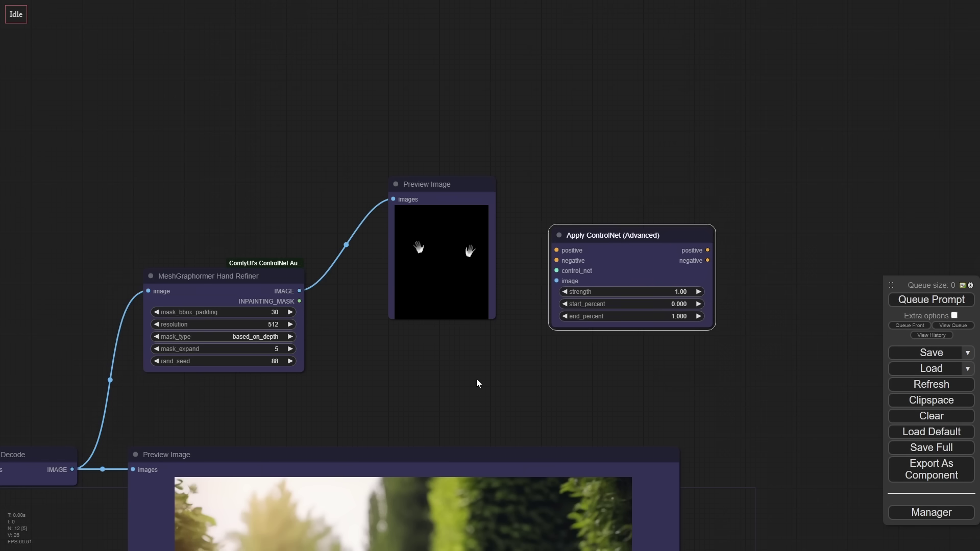
# - Move the depth map preview higher and link the Hand Refiner's IMAGE output to the image input of Apply ControlNet (Advanced)
pyautogui.moveTo(476, 382); pyautogui.dragTo(534, 324)
pyautogui.click(468, 88)
pyautogui.moveTo(468, 88); pyautogui.dragTo(490, 82)
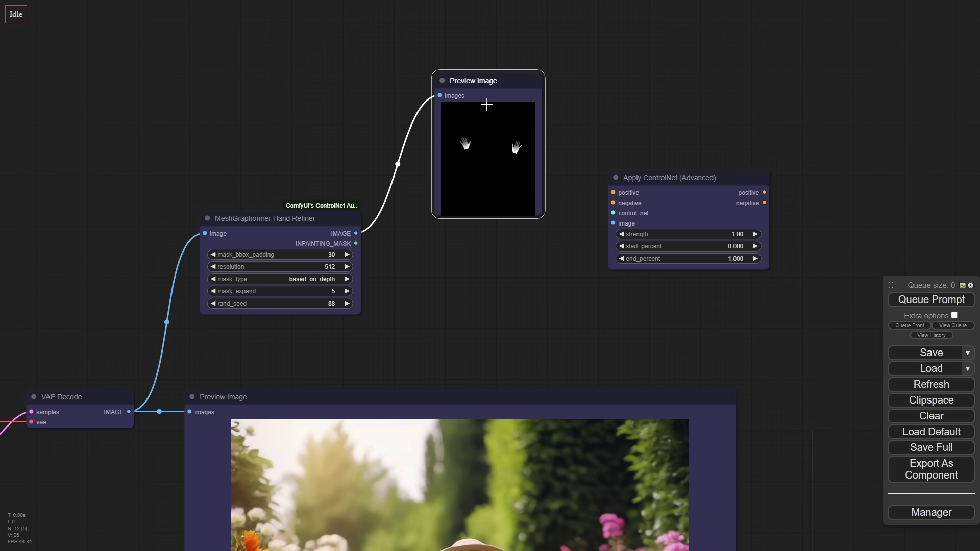
pyautogui.moveTo(356, 233); pyautogui.dragTo(614, 223)
pyautogui.moveTo(683, 177); pyautogui.dragTo(682, 192)
pyautogui.moveTo(479, 358); pyautogui.dragTo(533, 260)
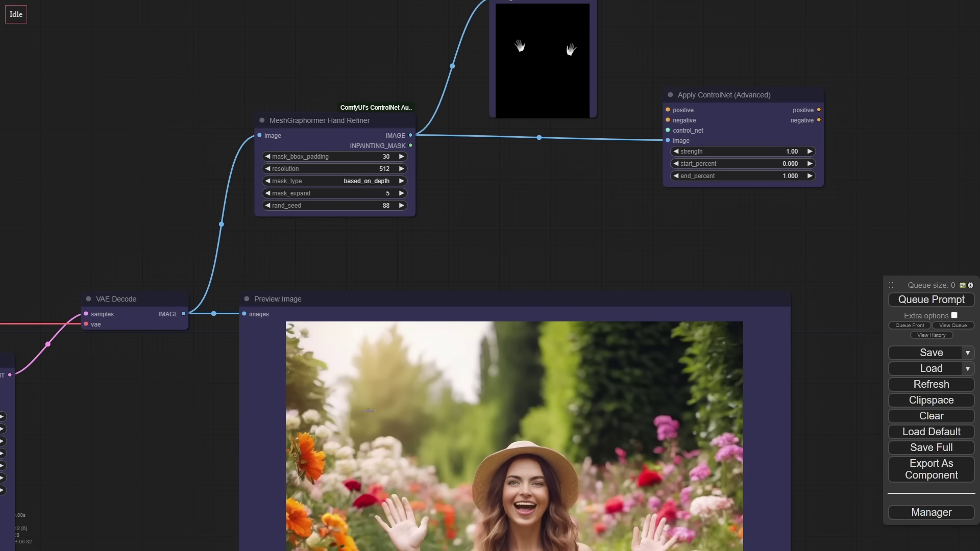
pyautogui.click(732, 89)
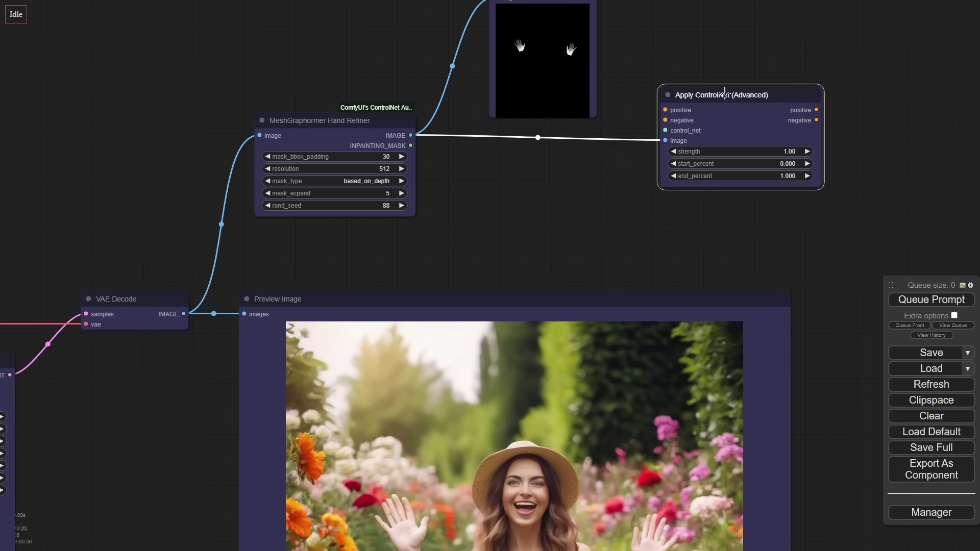
pyautogui.moveTo(710, 54); pyautogui.dragTo(739, 189)
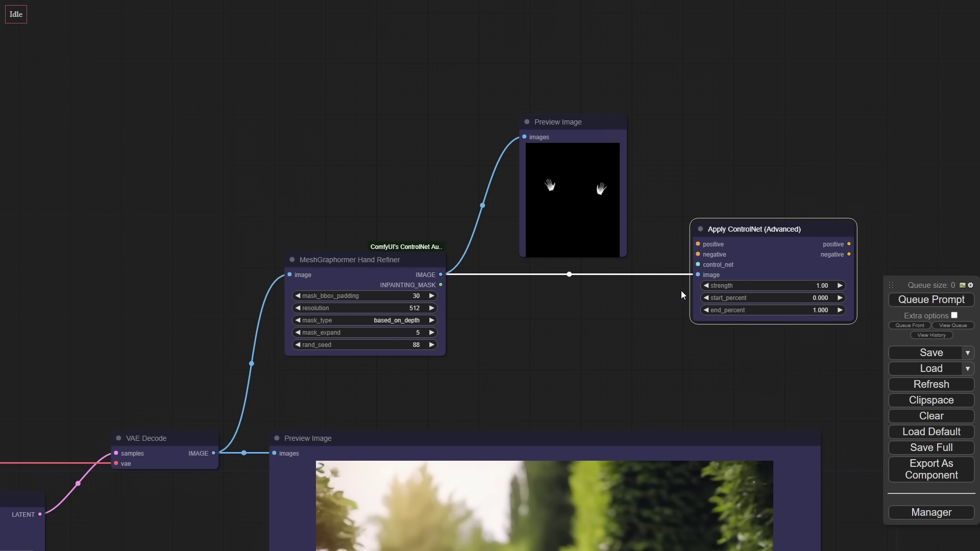
# - Add a ControlNetLoader node linked to the control_net input, place it below the depth map preview and widen it
pyautogui.moveTo(694, 264); pyautogui.dragTo(642, 289)
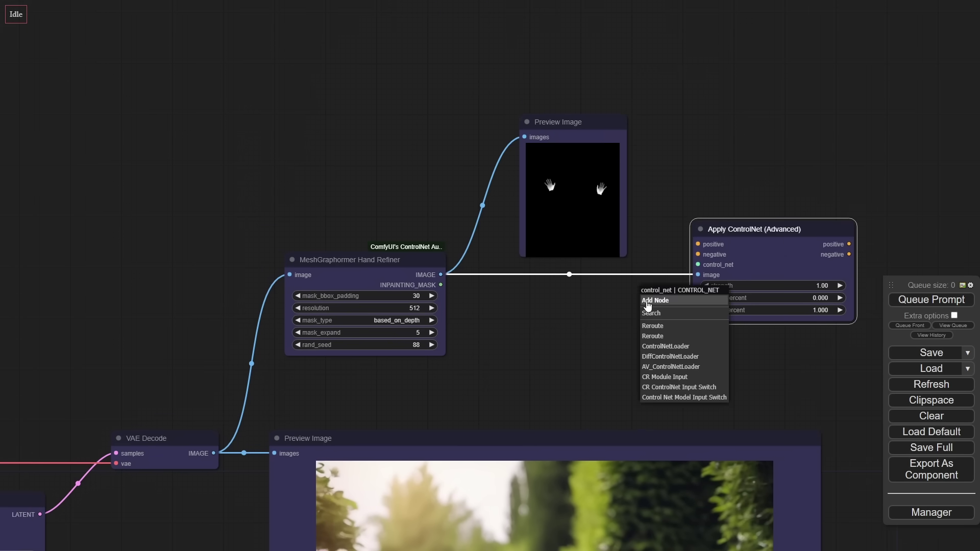
pyautogui.click(658, 347)
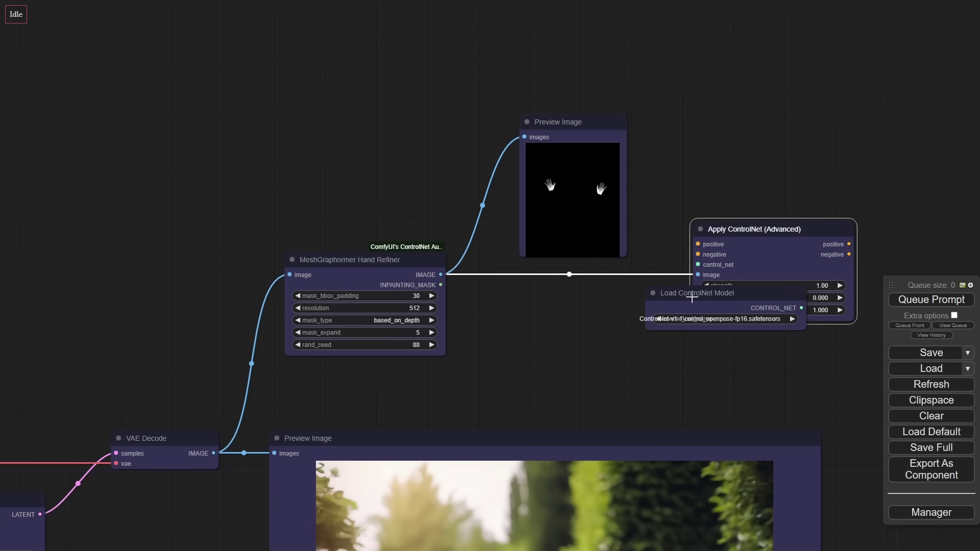
pyautogui.moveTo(692, 297); pyautogui.dragTo(507, 357)
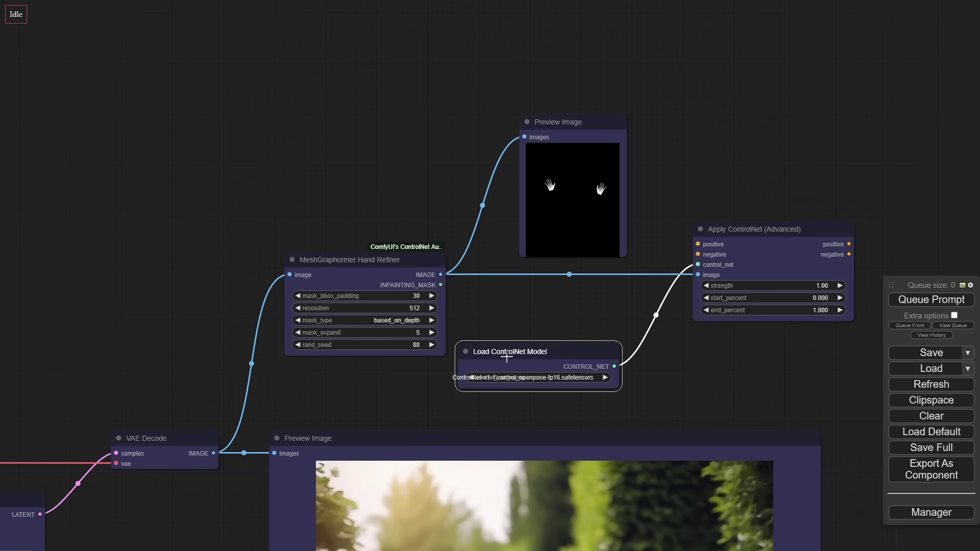
pyautogui.moveTo(618, 388); pyautogui.dragTo(687, 389)
# - Set the ControlNet model to sd_control_collection\sai_xl_depth_128lora.safetensors
pyautogui.click(612, 376)
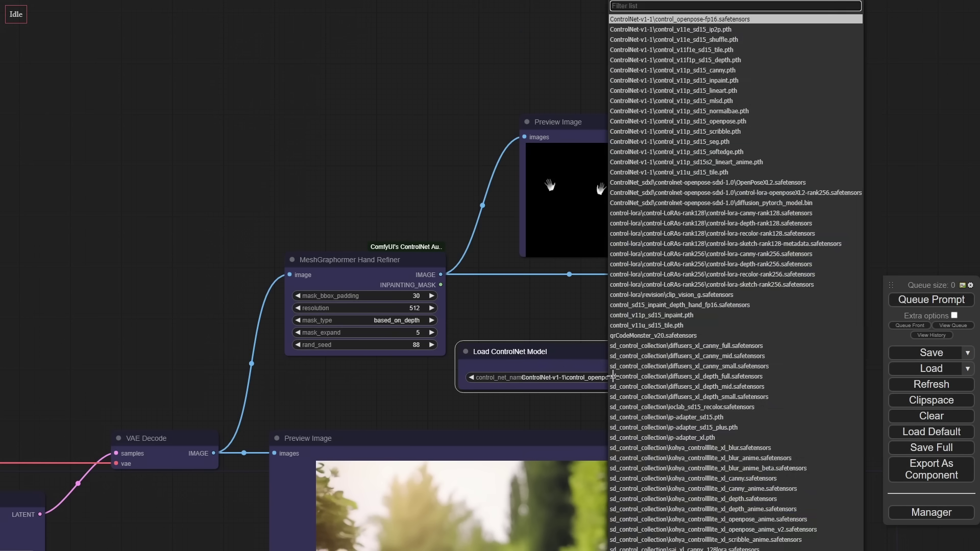
pyautogui.write('dep')
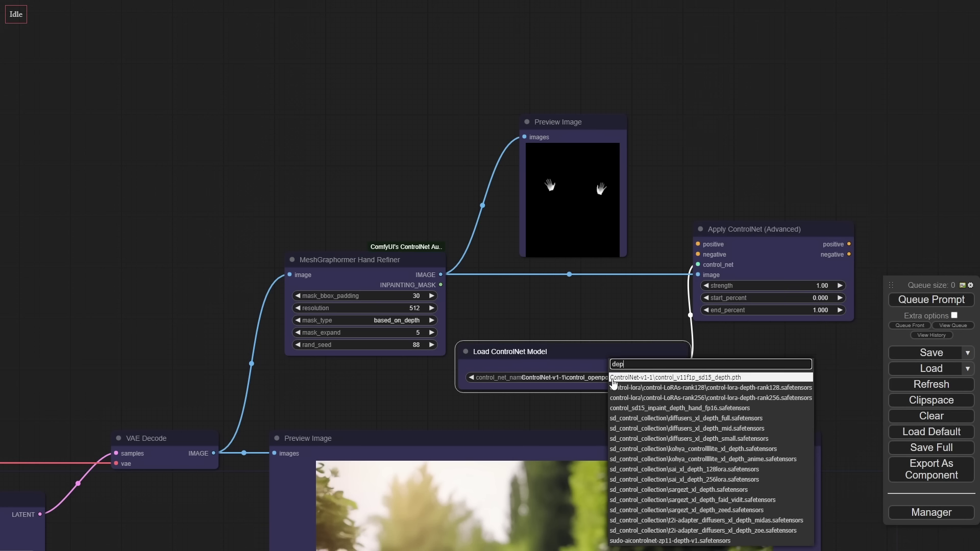
pyautogui.click(708, 470)
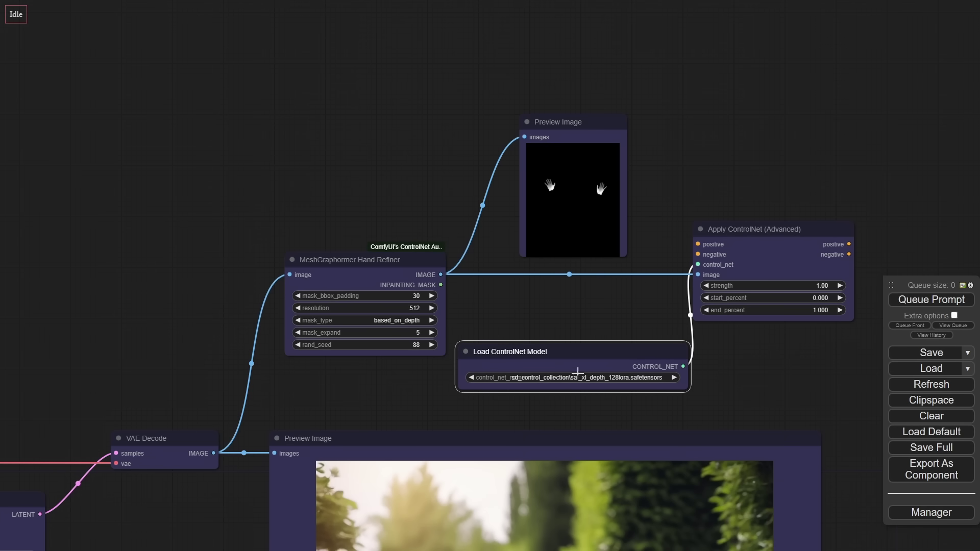
# - Set the ControlNet model to control-lora\control-LoRAs-rank128\control-lora-depth-rank128.safetensors
pyautogui.moveTo(586, 411); pyautogui.dragTo(566, 261)
pyautogui.scroll(2, 586, 292)
pyautogui.click(578, 258)
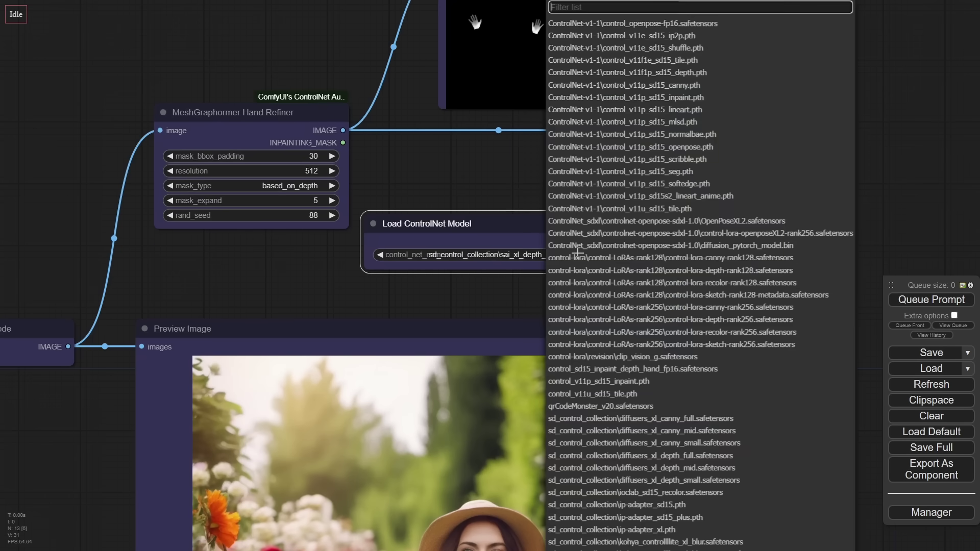
pyautogui.write('dep')
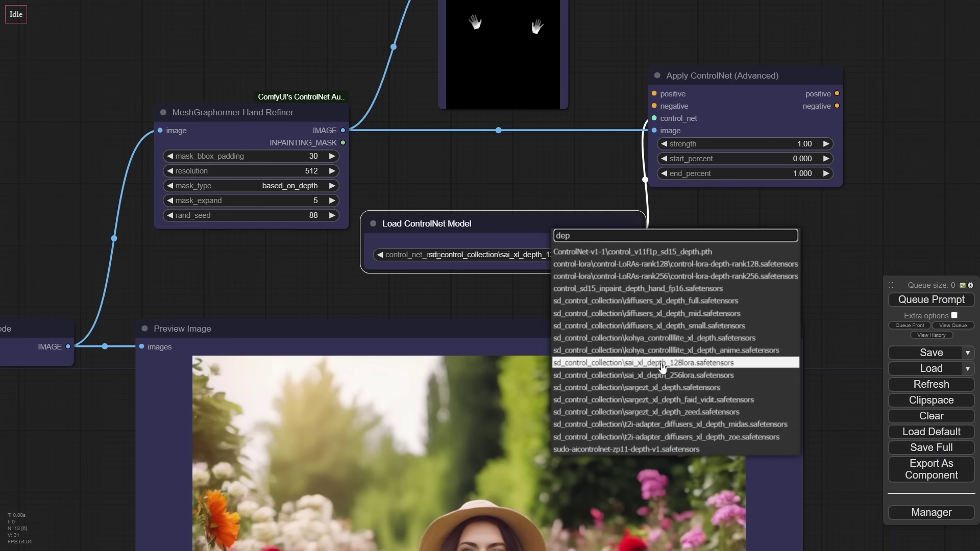
pyautogui.click(633, 266)
pyautogui.moveTo(446, 233); pyautogui.dragTo(447, 220)
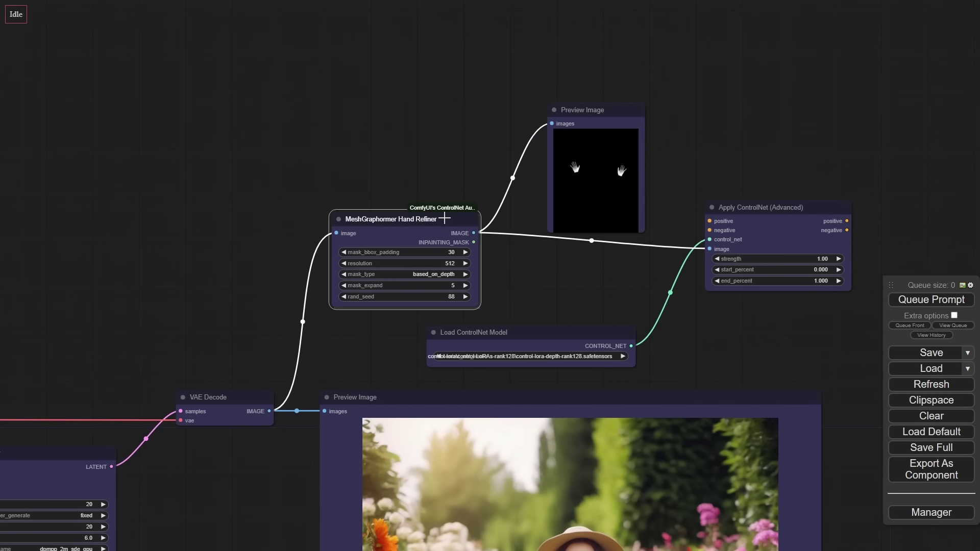
# - Link the positive and negative CLIP Text Encode outputs to the matching inputs of Apply ControlNet (Advanced)
pyautogui.scroll(-5, 761, 334)
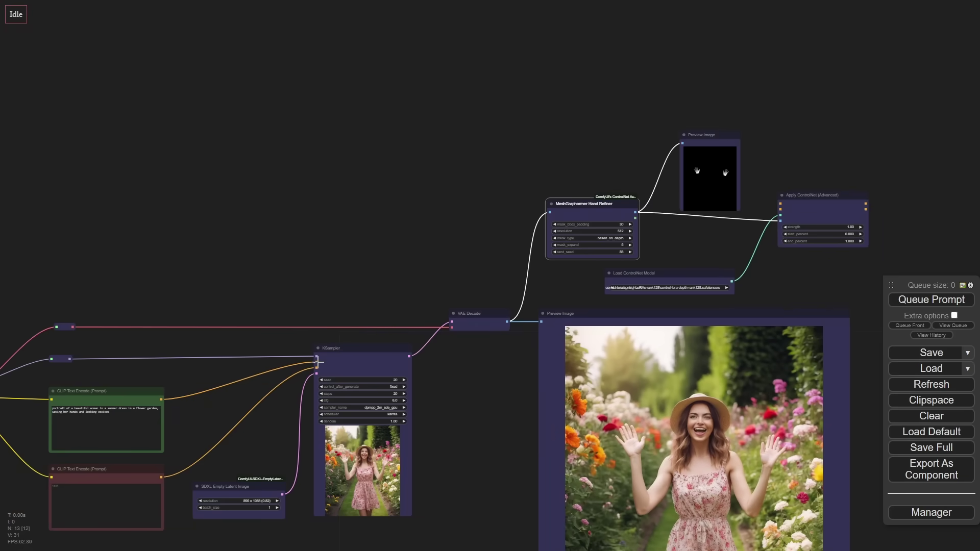
pyautogui.moveTo(315, 264); pyautogui.dragTo(393, 245)
pyautogui.moveTo(240, 380); pyautogui.dragTo(859, 185)
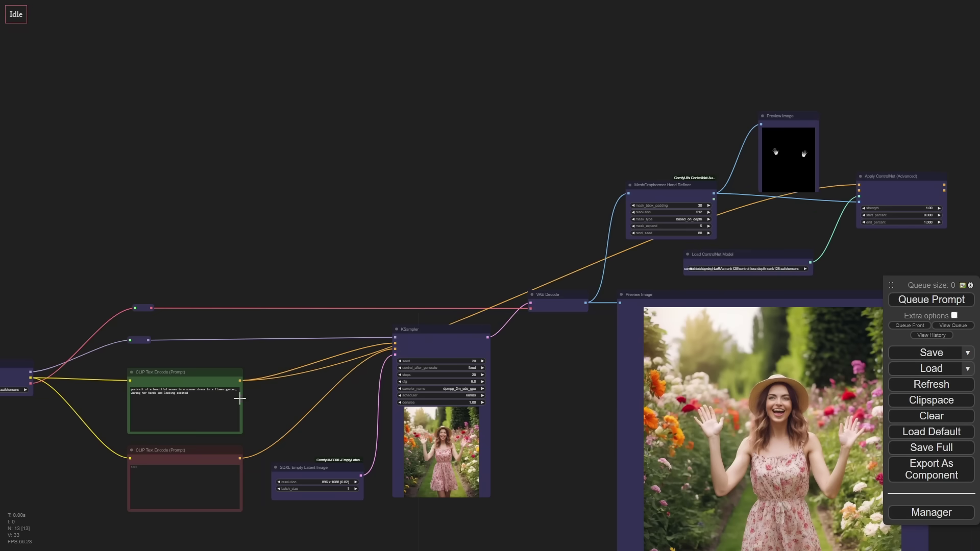
pyautogui.moveTo(240, 457); pyautogui.dragTo(860, 191)
# - Duplicate the KSampler node and place the copy to the right of Apply ControlNet (Advanced)
pyautogui.moveTo(868, 260); pyautogui.dragTo(653, 269)
pyautogui.scroll(3, 555, 263)
pyautogui.scroll(1, 555, 260)
pyautogui.scroll(-1, 592, 273)
pyautogui.moveTo(591, 277); pyautogui.dragTo(616, 242)
pyautogui.keyDown('alt'); pyautogui.moveTo(38, 321); pyautogui.dragTo(838, 153); pyautogui.keyUp('alt')
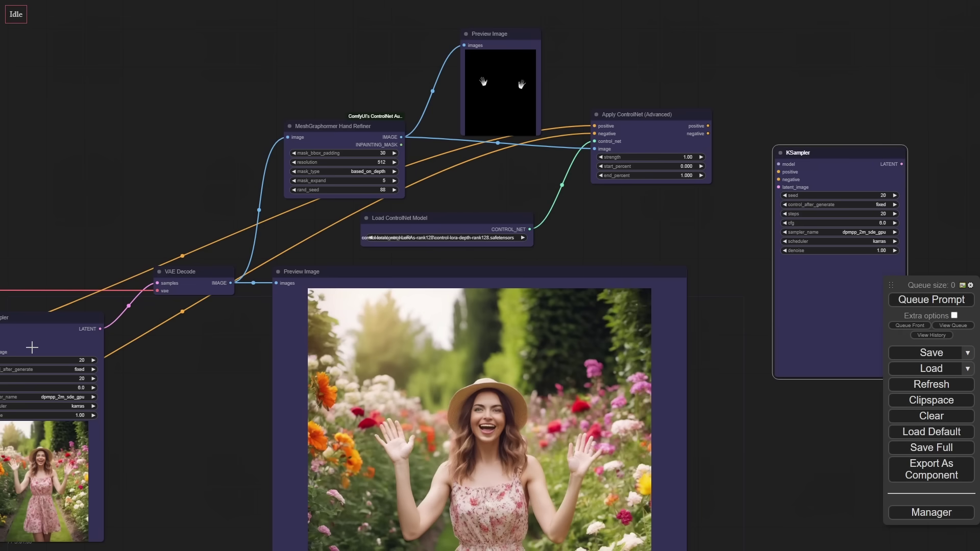
# - Link the positive and negative outputs of Apply ControlNet (Advanced) to the second KSampler
pyautogui.moveTo(754, 121); pyautogui.dragTo(639, 134)
pyautogui.scroll(5, 638, 133)
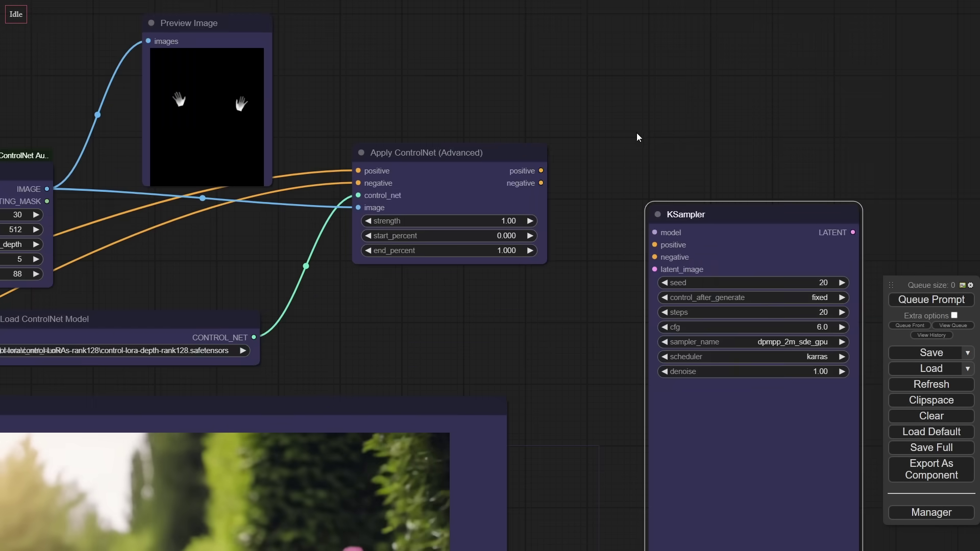
pyautogui.moveTo(541, 170); pyautogui.dragTo(655, 257)
pyautogui.scroll(-6, 500, 314)
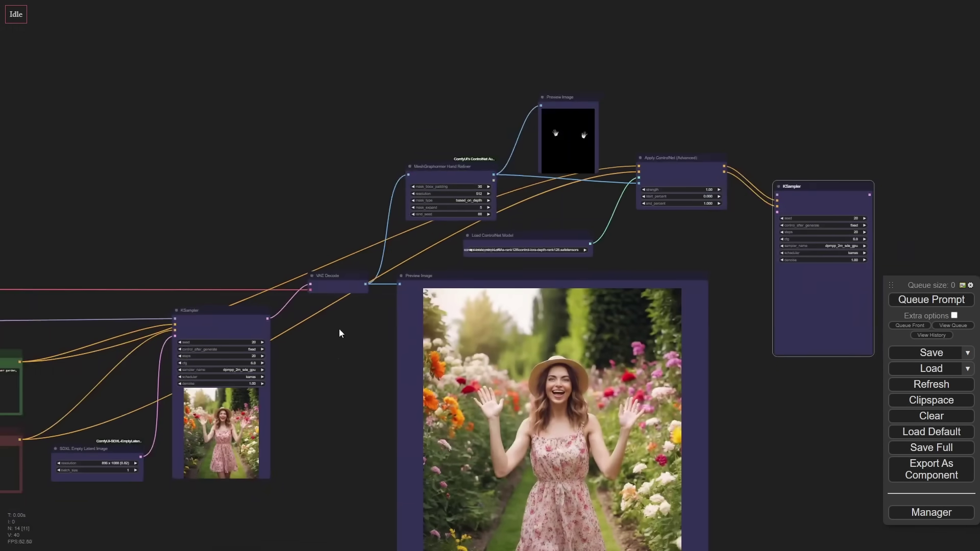
# - Link the model reroute to the second KSampler's model input through an additional reroute above the Hand Refiner nodes
pyautogui.moveTo(352, 354); pyautogui.dragTo(458, 346)
pyautogui.scroll(-1, 440, 339)
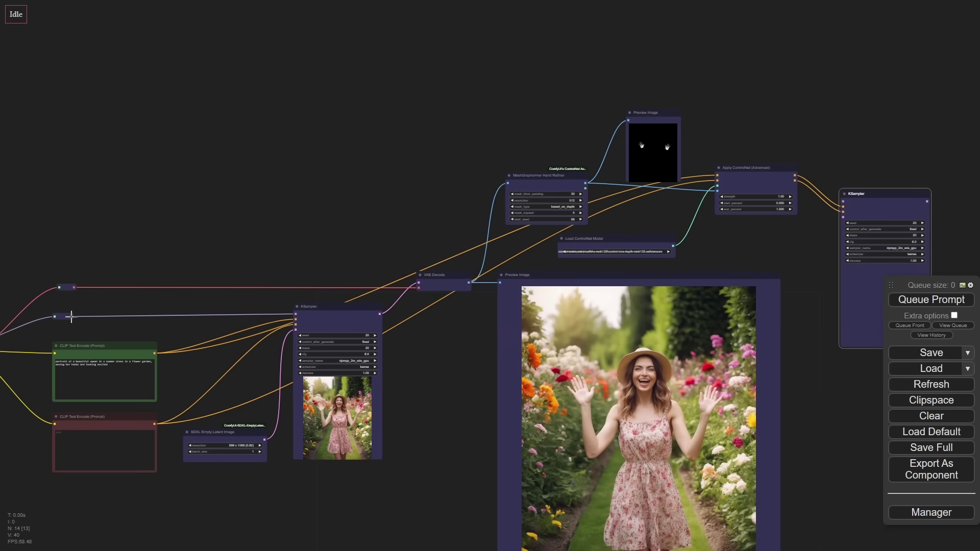
pyautogui.moveTo(72, 317); pyautogui.dragTo(844, 202)
pyautogui.click(622, 106)
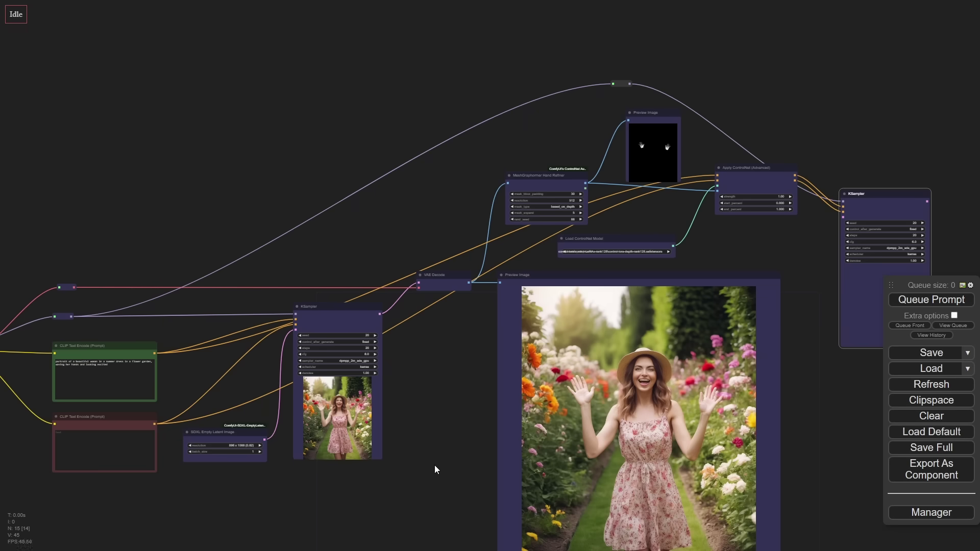
# - Link the first KSampler's LATENT output to the second KSampler's latent_image input
pyautogui.moveTo(792, 250); pyautogui.dragTo(675, 229)
pyautogui.scroll(4, 679, 229)
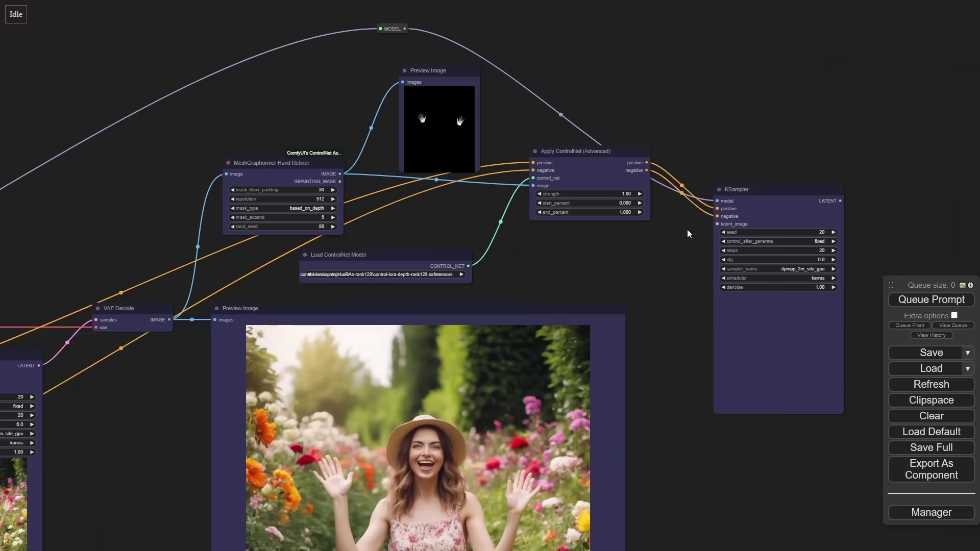
pyautogui.moveTo(624, 265); pyautogui.dragTo(678, 225)
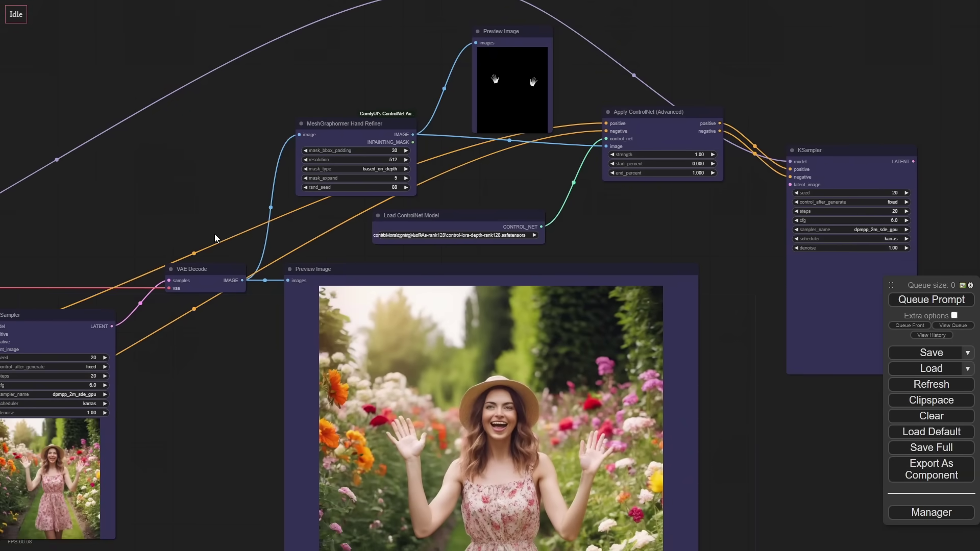
pyautogui.moveTo(112, 325); pyautogui.dragTo(791, 185)
# - Add a VAE Decode node linked to the second KSampler's LATENT output
pyautogui.moveTo(929, 197); pyautogui.dragTo(638, 229)
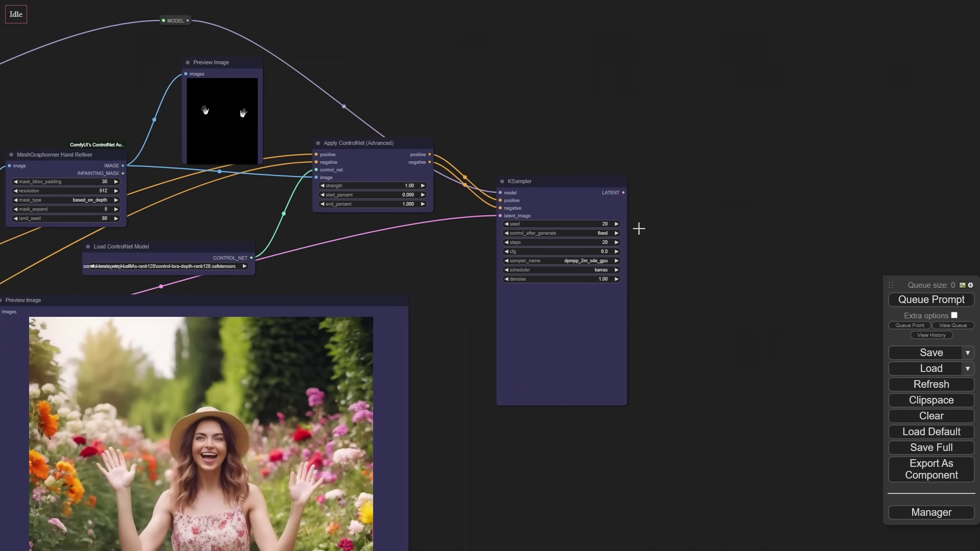
pyautogui.moveTo(623, 194); pyautogui.dragTo(657, 194)
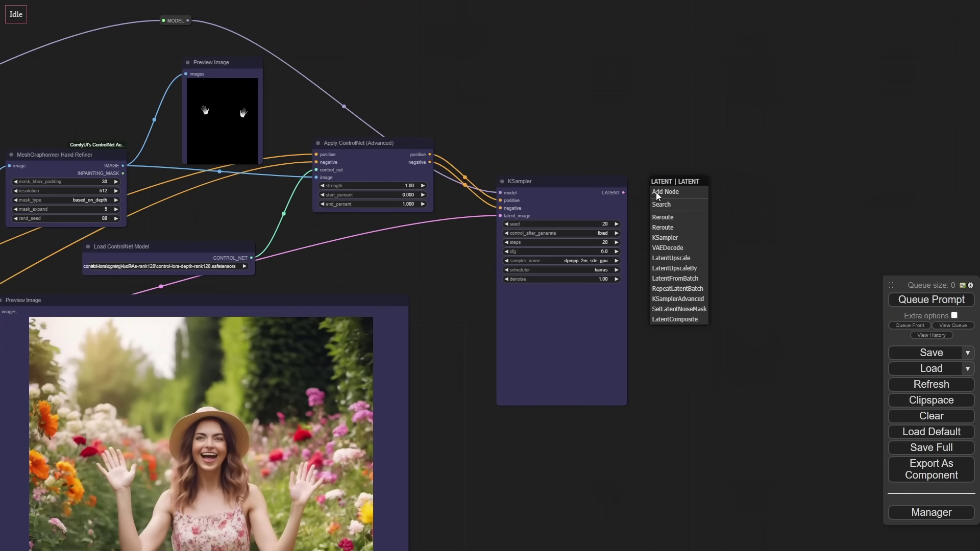
pyautogui.click(676, 247)
pyautogui.scroll(-6, 428, 255)
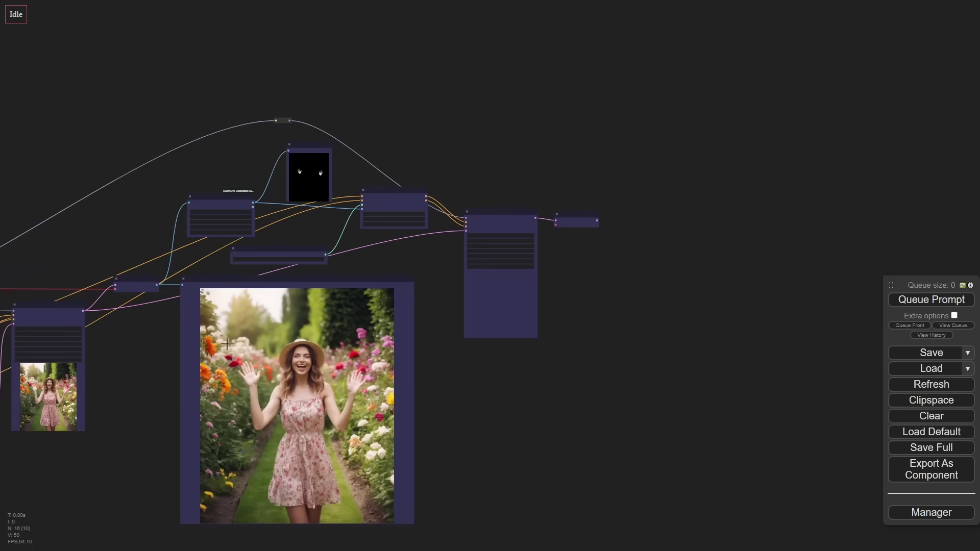
# - Move the VAE reroute upward and link it to the vae input of the second VAE Decode
pyautogui.moveTo(132, 405); pyautogui.dragTo(430, 339)
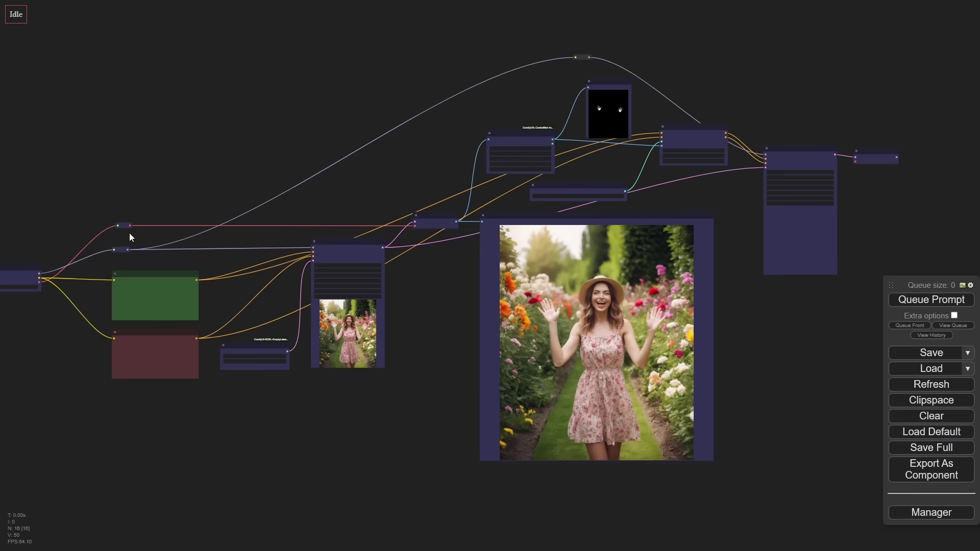
pyautogui.moveTo(124, 225); pyautogui.dragTo(329, 109)
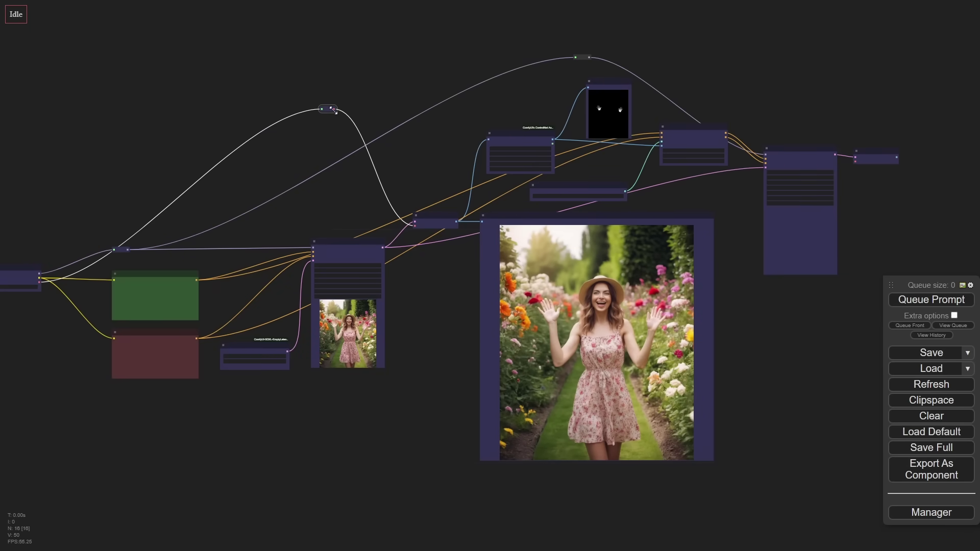
pyautogui.moveTo(463, 132); pyautogui.dragTo(856, 160)
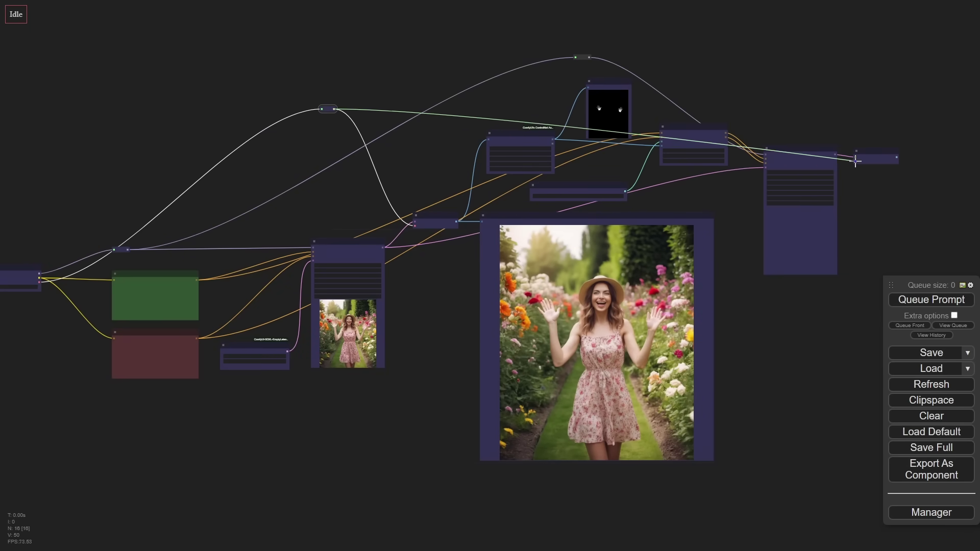
# - Add a Preview Image node linked to the IMAGE output of the second VAE Decode
pyautogui.moveTo(922, 196); pyautogui.dragTo(722, 231)
pyautogui.moveTo(696, 191); pyautogui.dragTo(721, 211)
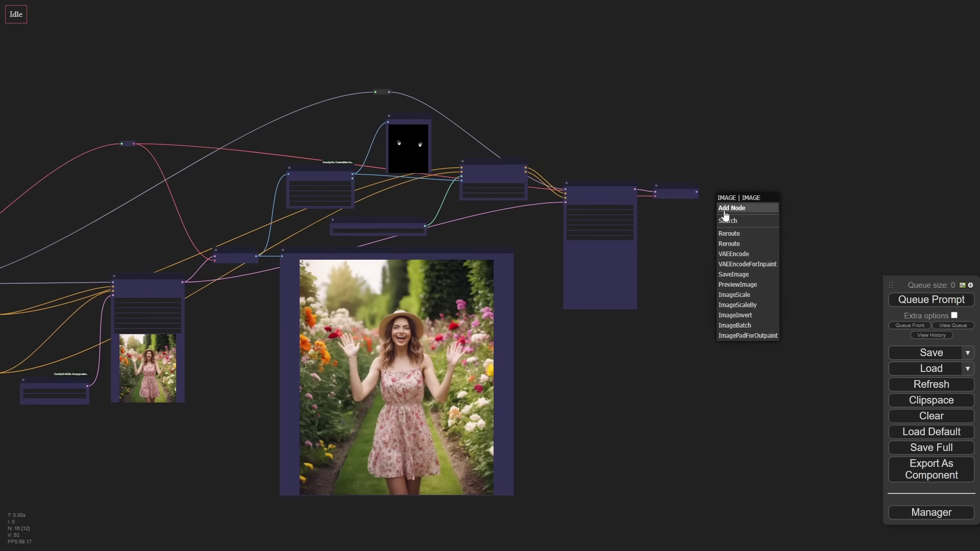
pyautogui.click(741, 285)
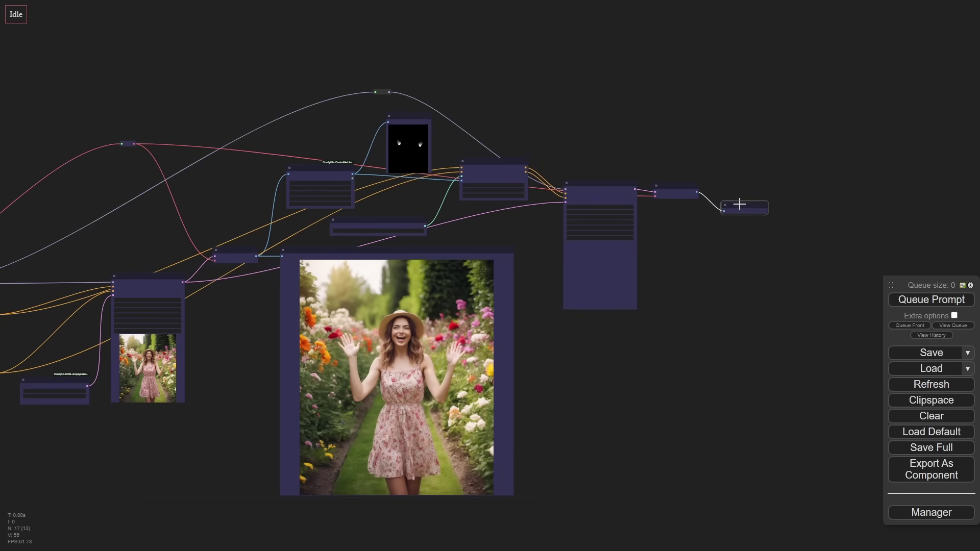
pyautogui.press('Delete')
pyautogui.moveTo(696, 191); pyautogui.dragTo(742, 241)
pyautogui.click(741, 284)
# - Move the Hand Refiner, depth map preview, both ControlNet nodes and the MODEL reroute upward together as a group
pyautogui.scroll(8, 438, 264)
pyautogui.scroll(-10, 449, 350)
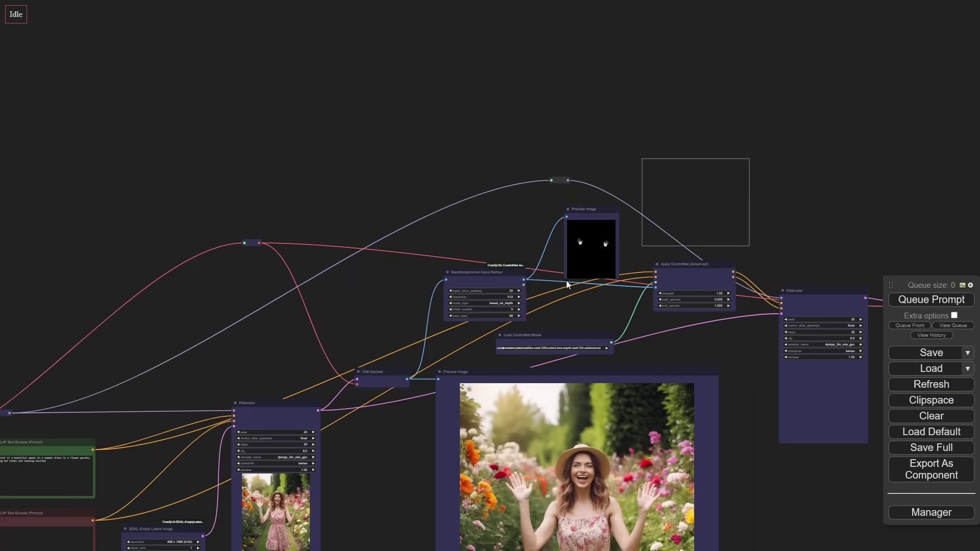
pyautogui.moveTo(566, 280); pyautogui.dragTo(475, 339)
pyautogui.moveTo(672, 271); pyautogui.dragTo(682, 128)
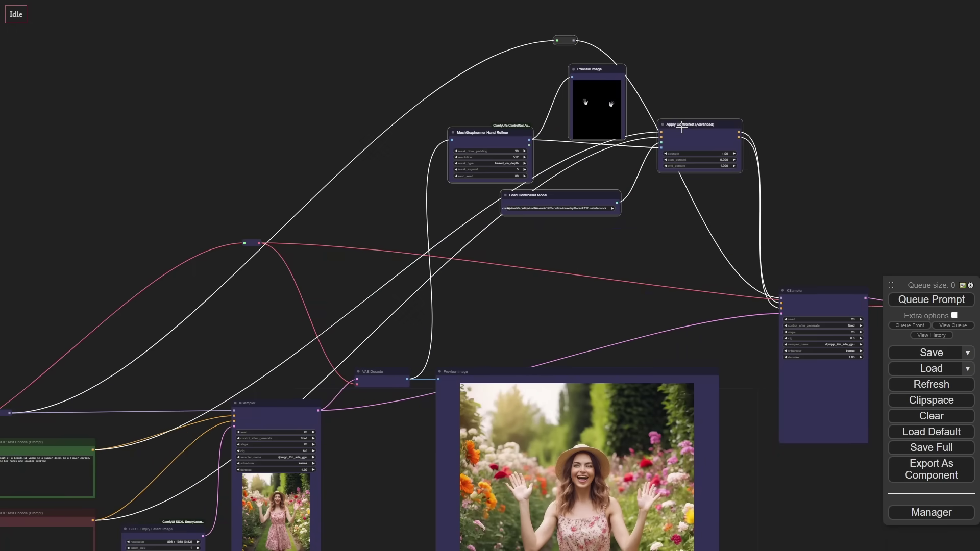
# - Enclose the selected hand refiner and ControlNet nodes in a new group and shift the Hand Refiner and depth map preview upward inside it
pyautogui.rightClick(689, 109)
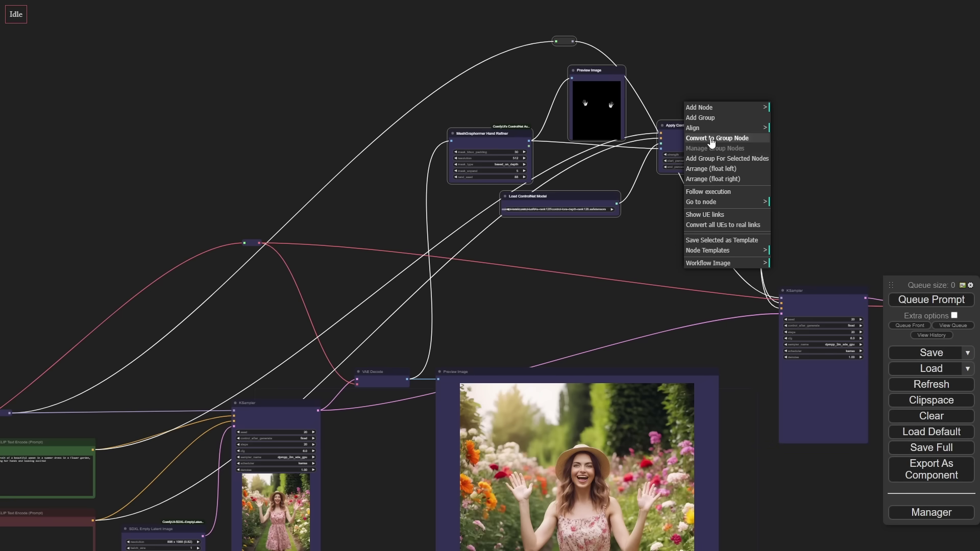
pyautogui.click(719, 161)
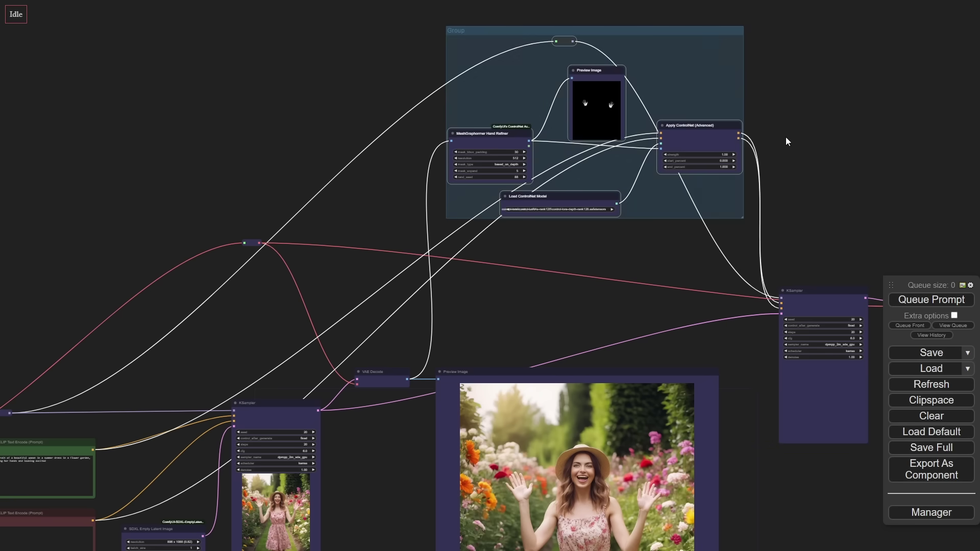
pyautogui.scroll(5, 715, 136)
pyautogui.moveTo(699, 166); pyautogui.dragTo(796, 181)
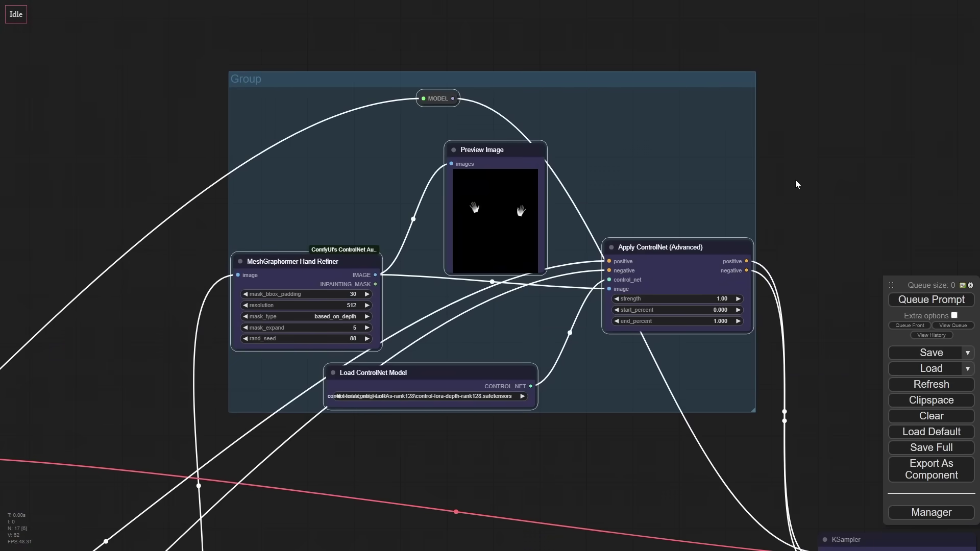
pyautogui.moveTo(297, 262); pyautogui.dragTo(306, 220)
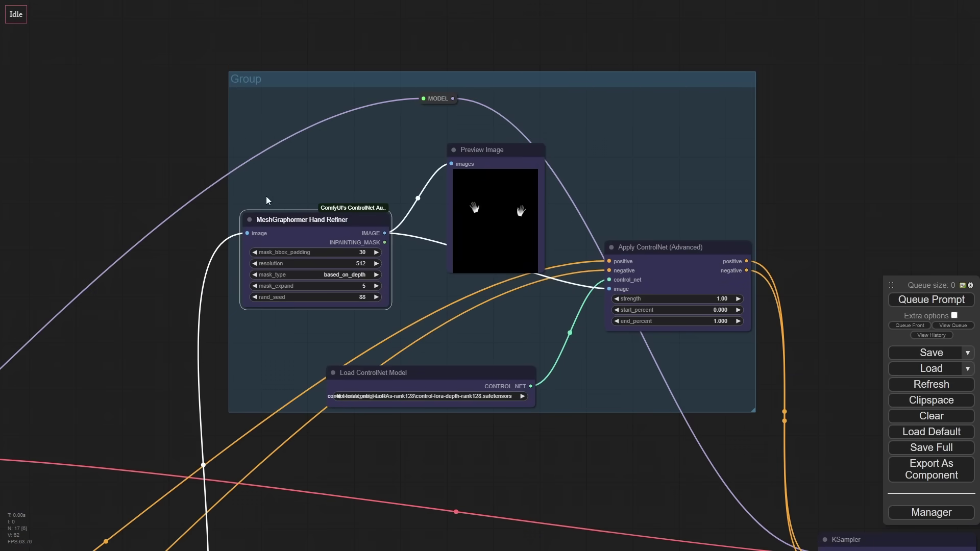
pyautogui.moveTo(498, 148); pyautogui.dragTo(480, 139)
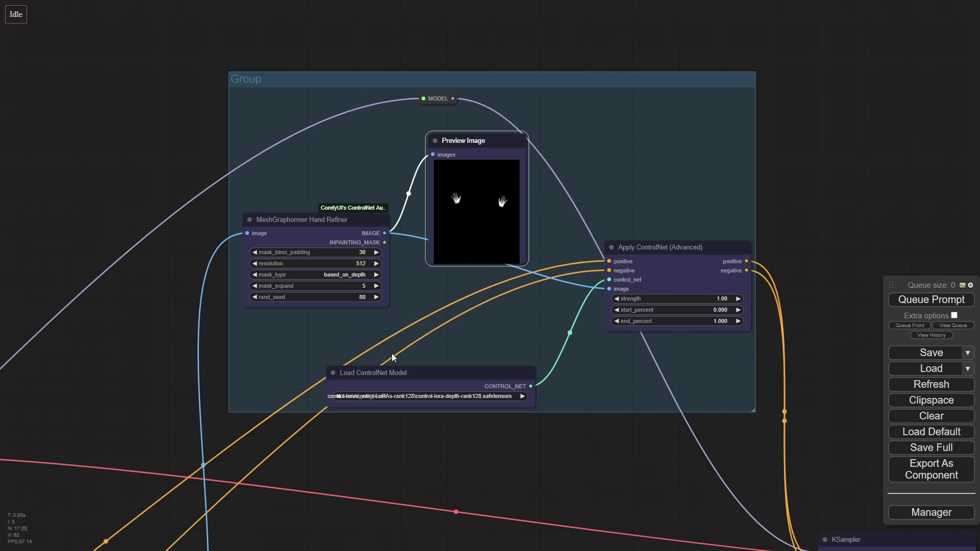
# - Link the Hand Refiner's INPAINTING_MASK output to a new Mask To Image (mtb) node and feed its IMAGE output into a new Preview Image node
pyautogui.moveTo(385, 243); pyautogui.dragTo(473, 332)
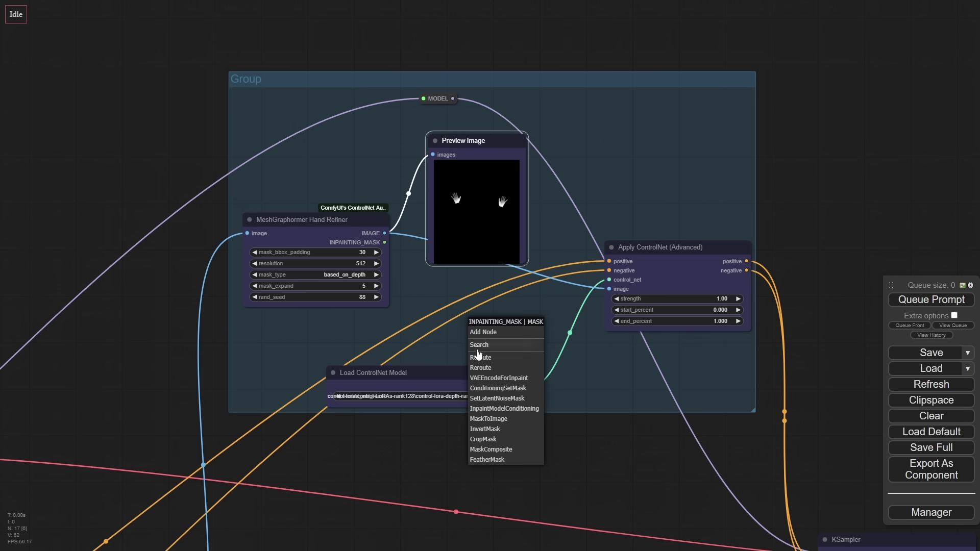
pyautogui.click(488, 418)
pyautogui.moveTo(531, 333)
pyautogui.mouseDown()
pyautogui.moveTo(504, 330)
pyautogui.moveTo(572, 357)
pyautogui.moveTo(576, 341)
pyautogui.moveTo(527, 325)
pyautogui.mouseUp()
pyautogui.click(621, 438)
# - Move the Apply ControlNet (Advanced), Mask To Image and Load ControlNet Model nodes upward within the group
pyautogui.moveTo(659, 247); pyautogui.dragTo(661, 159)
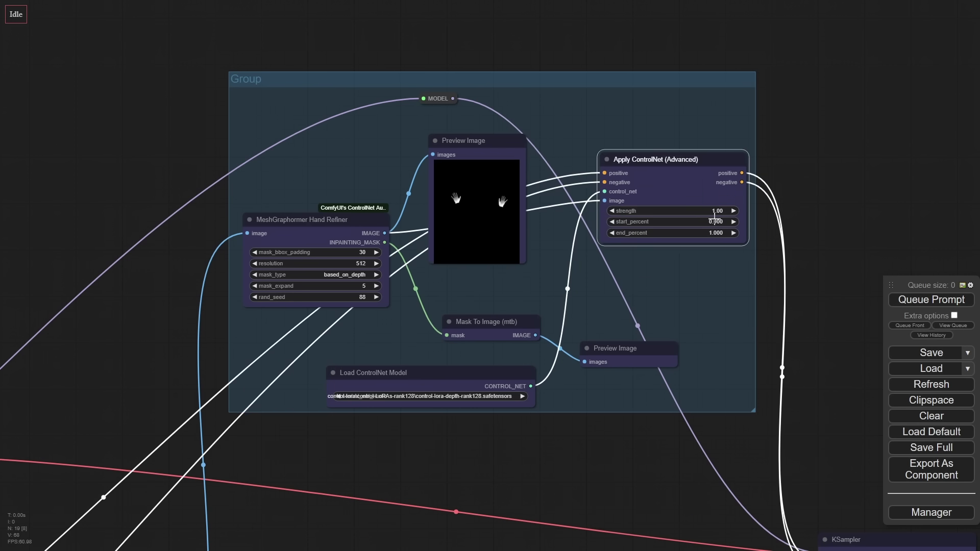
pyautogui.moveTo(500, 325); pyautogui.dragTo(496, 301)
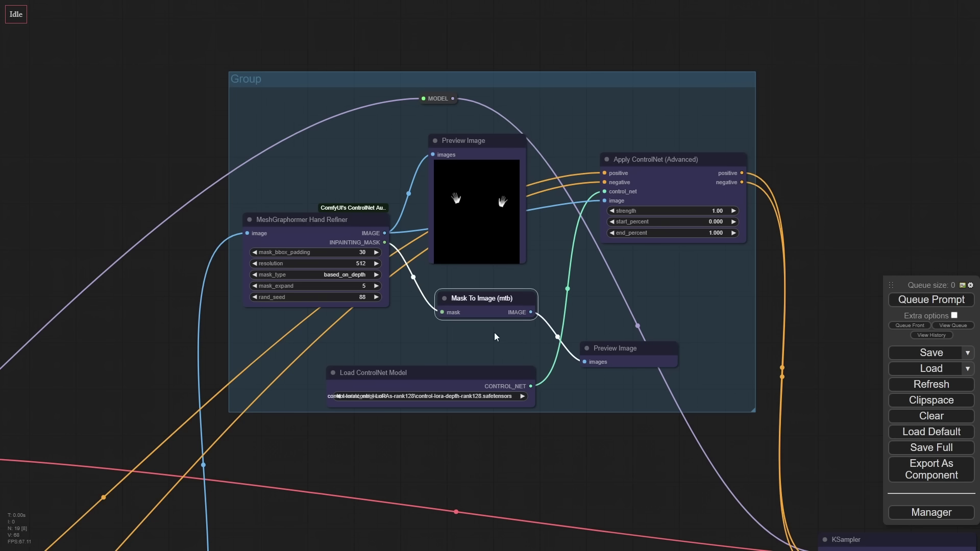
pyautogui.click(472, 374)
pyautogui.moveTo(471, 374)
pyautogui.mouseDown()
pyautogui.moveTo(472, 310)
pyautogui.moveTo(476, 356)
pyautogui.mouseUp()
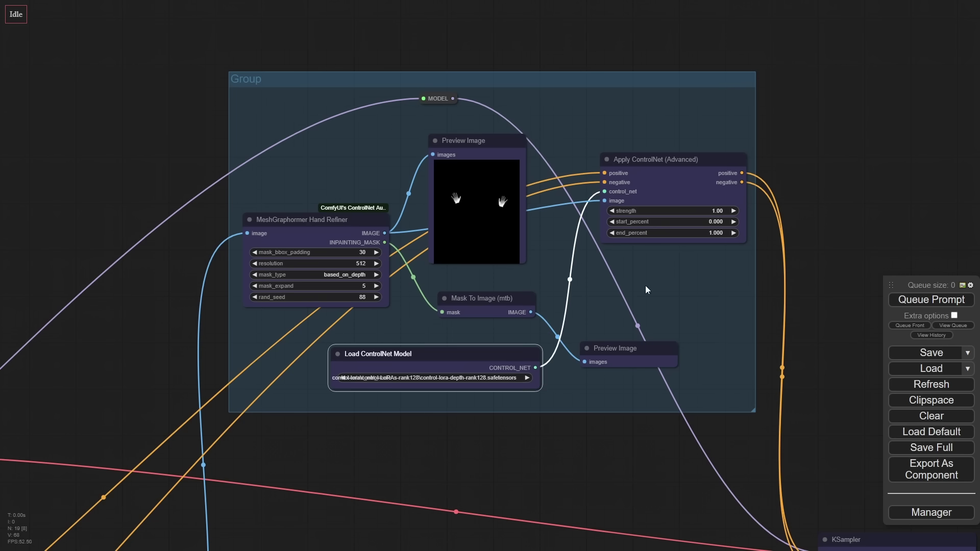
# - Queue the prompt and move the mask's Preview Image node up into the group
pyautogui.click(912, 300)
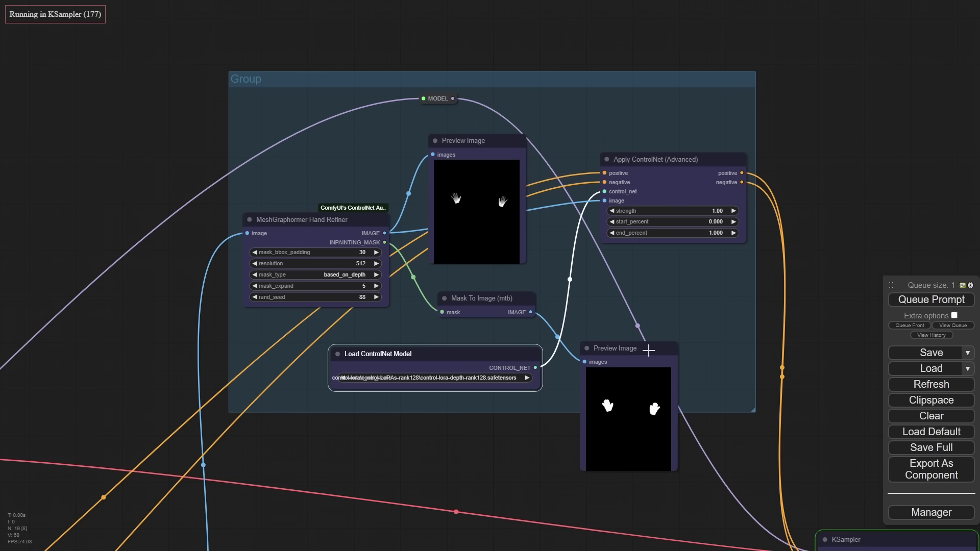
pyautogui.moveTo(648, 350); pyautogui.dragTo(648, 278)
# - Compare the inpainting mask preview with the depth map preview and examine the image generated by the second KSampler
pyautogui.moveTo(842, 349); pyautogui.dragTo(686, 263)
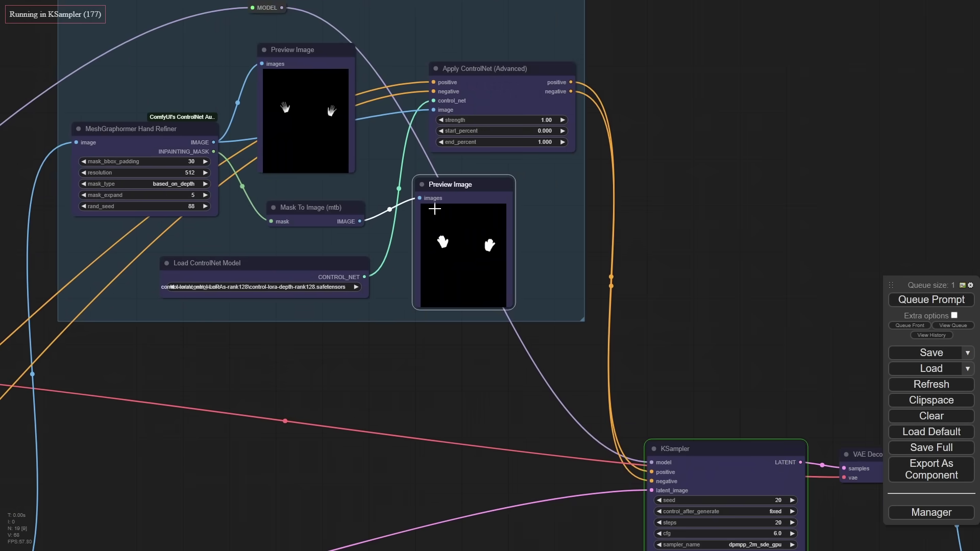
pyautogui.scroll(10, 425, 216)
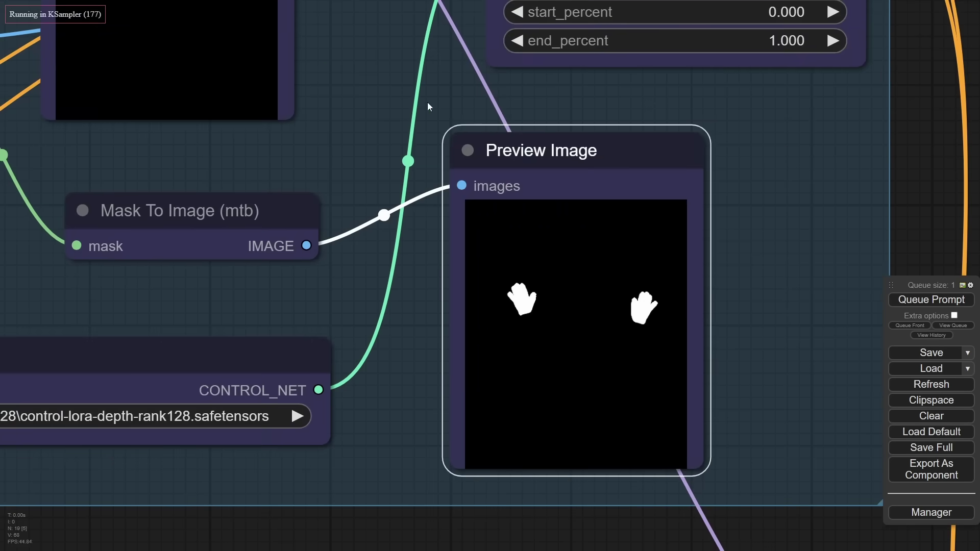
pyautogui.moveTo(348, 108); pyautogui.dragTo(537, 312)
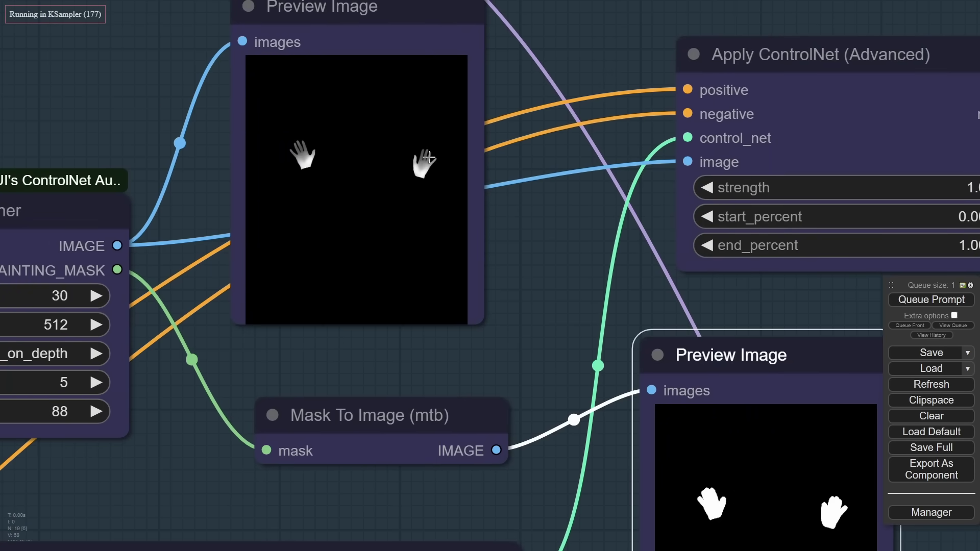
pyautogui.moveTo(566, 273); pyautogui.dragTo(403, 115)
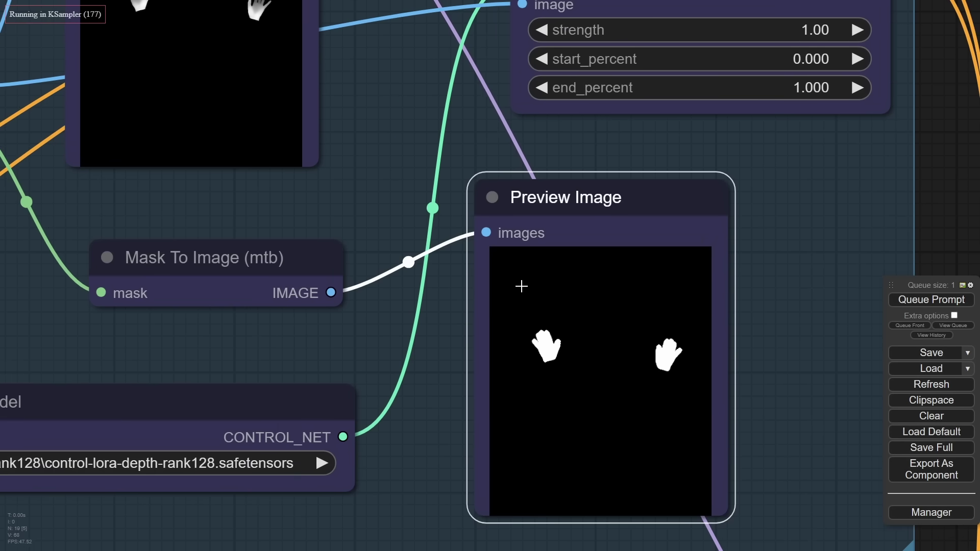
pyautogui.scroll(-8, 801, 375)
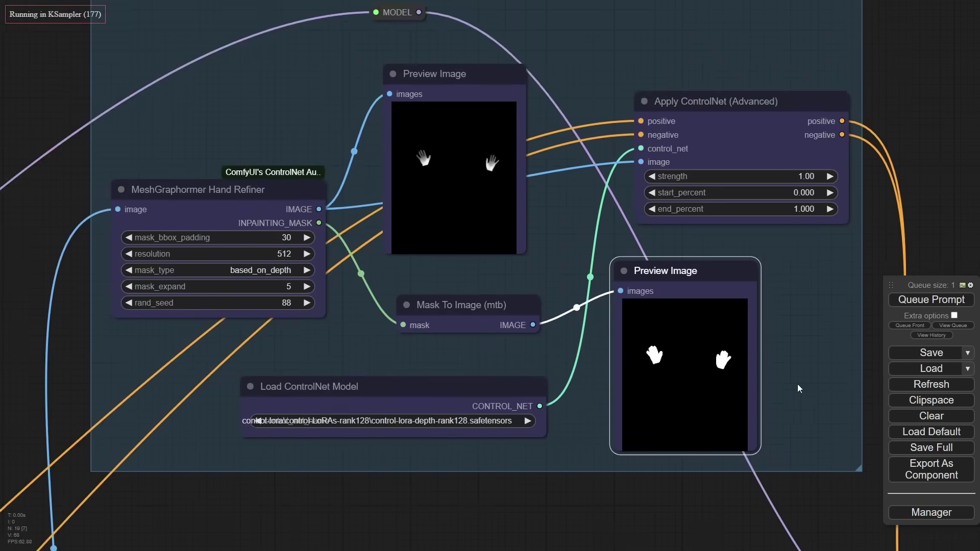
pyautogui.moveTo(797, 383); pyautogui.dragTo(522, 116)
pyautogui.moveTo(617, 386); pyautogui.dragTo(477, 287)
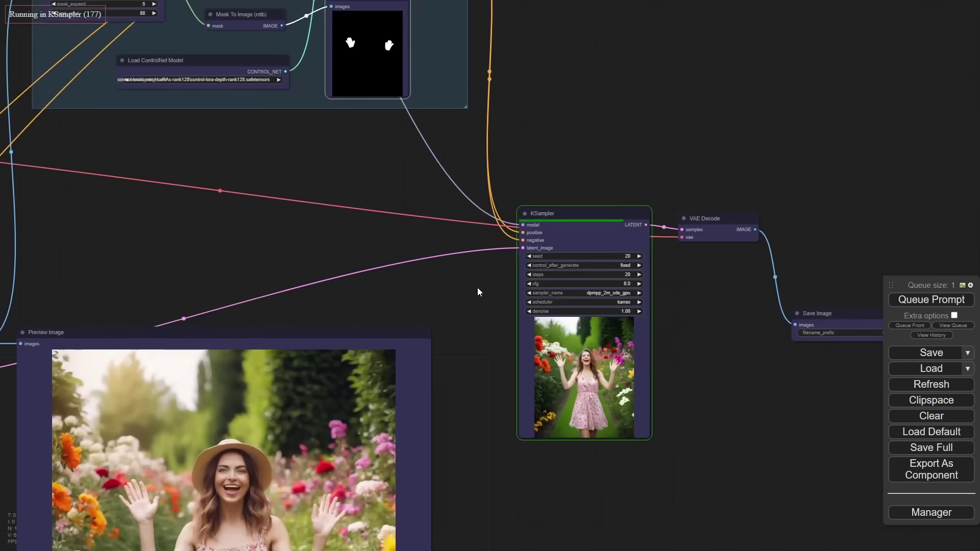
pyautogui.moveTo(428, 179); pyautogui.dragTo(482, 241)
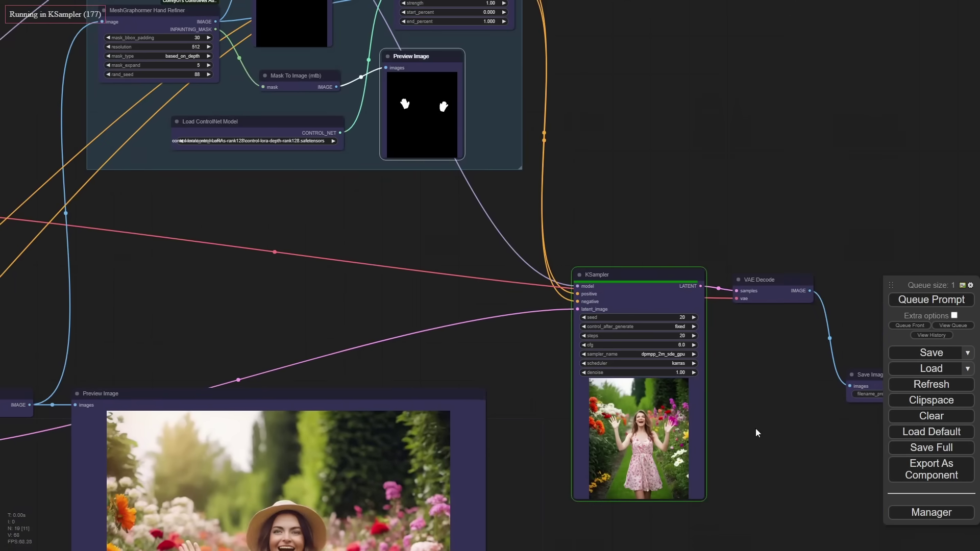
pyautogui.moveTo(754, 459); pyautogui.dragTo(594, 281)
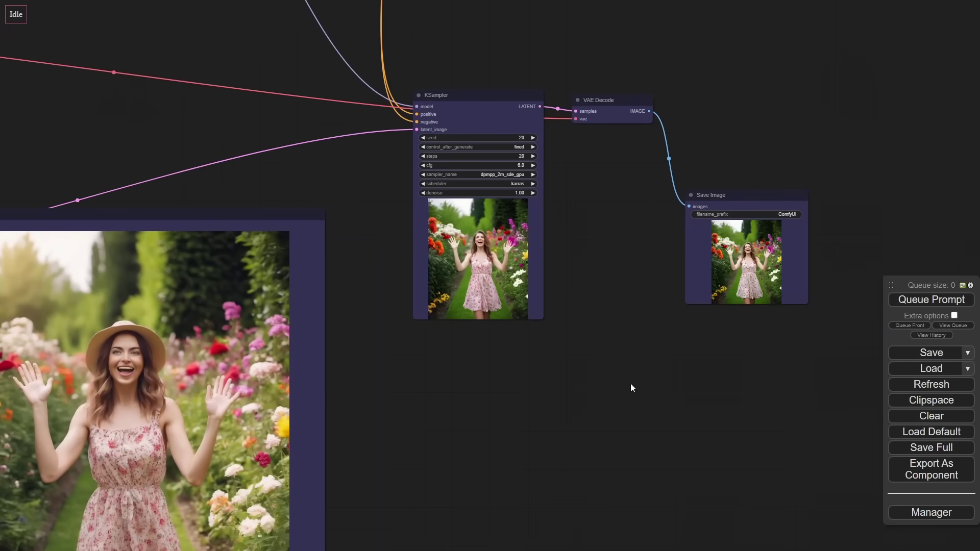
# - Move the second KSampler upward, place the Save Image node beside the first image preview and enlarge it to a similar size
pyautogui.scroll(-4, 631, 388)
pyautogui.moveTo(616, 378); pyautogui.dragTo(615, 280)
pyautogui.moveTo(531, 92); pyautogui.dragTo(527, 9)
pyautogui.moveTo(684, 154); pyautogui.dragTo(443, 166)
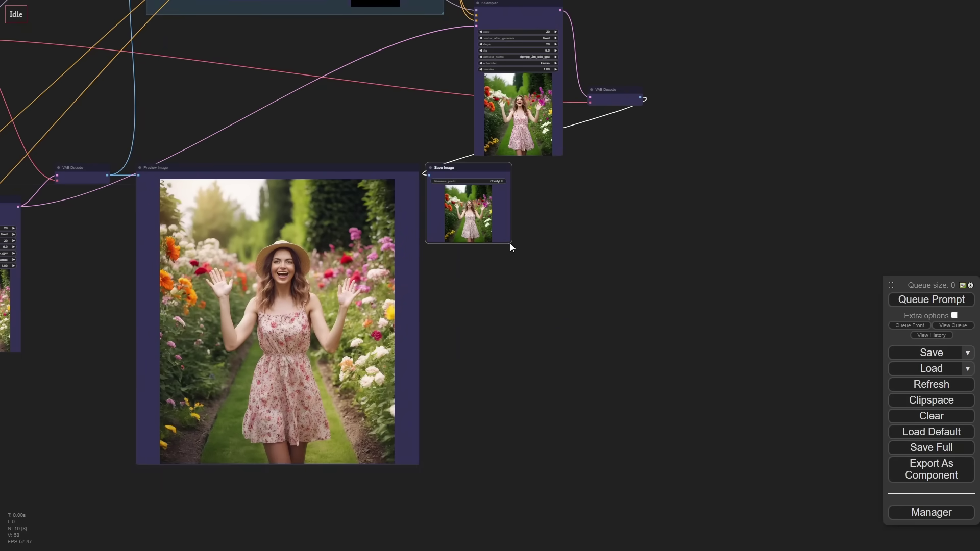
pyautogui.moveTo(509, 241); pyautogui.dragTo(703, 486)
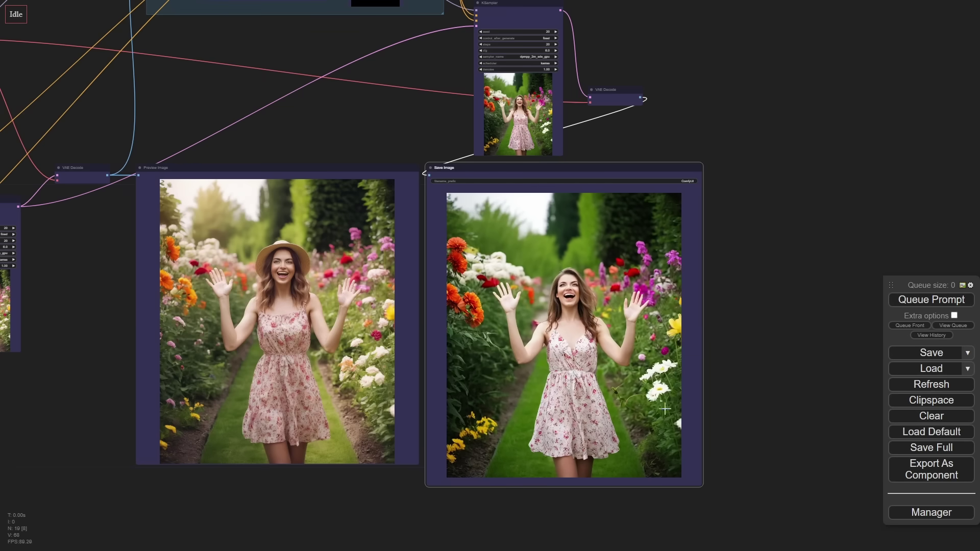
pyautogui.moveTo(538, 173); pyautogui.dragTo(538, 168)
# - Move the second KSampler further up, beside the hand refiner group, to clear space above the Save Image node
pyautogui.moveTo(346, 112); pyautogui.dragTo(467, 276)
pyautogui.moveTo(643, 170); pyautogui.dragTo(656, 134)
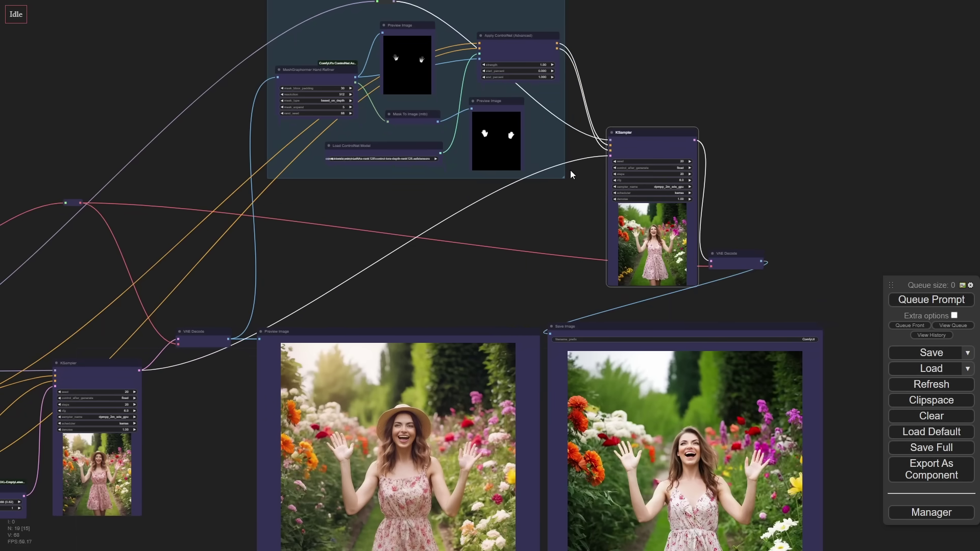
pyautogui.click(386, 265)
pyautogui.scroll(3, 497, 282)
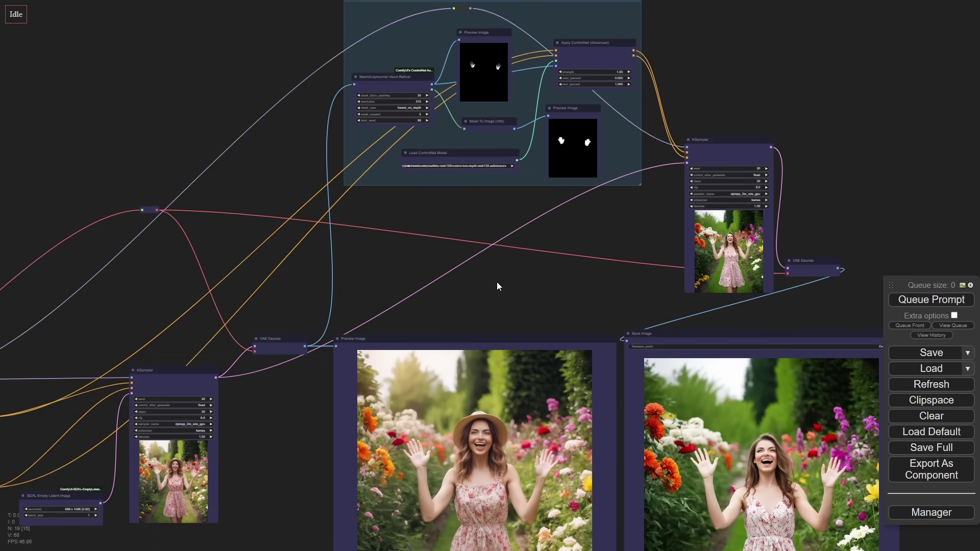
# - Add a VAE Encode (for Inpainting) node in the empty space above the first image preview
pyautogui.doubleClick(469, 284)
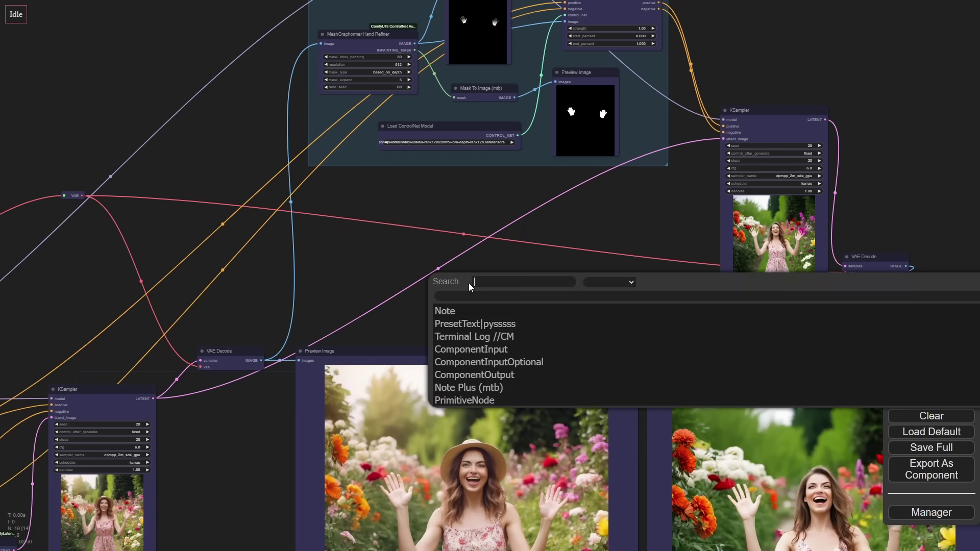
pyautogui.write('INPAIN')
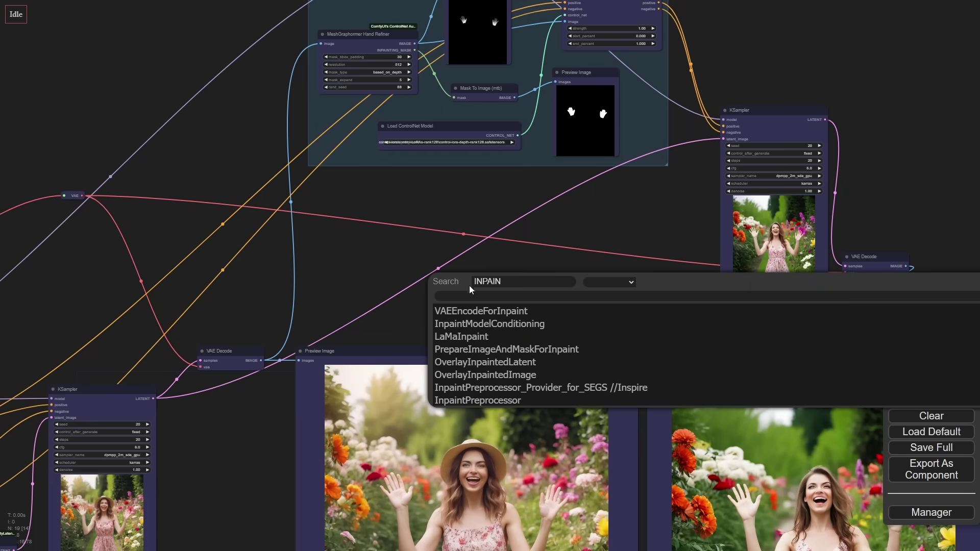
pyautogui.press('Down')
pyautogui.press('Return')
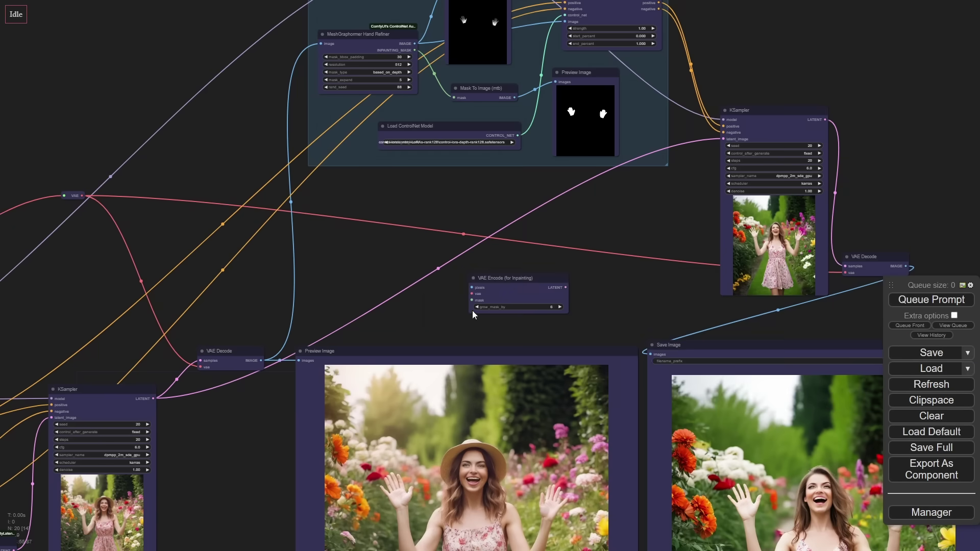
# - Examine the VAE Encode (for Inpainting) node's inputs, LATENT output and grow_mask_by setting
pyautogui.scroll(2, 439, 307)
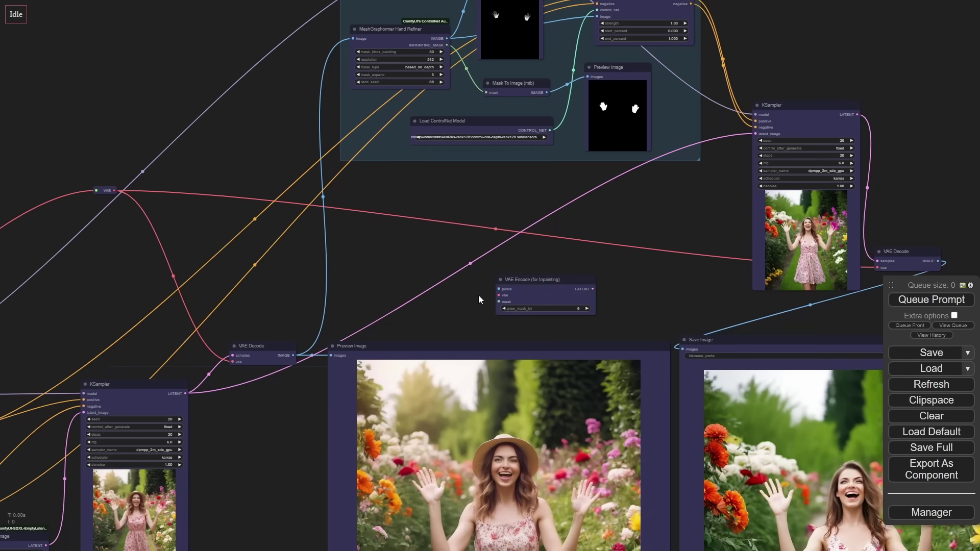
pyautogui.scroll(6, 478, 295)
pyautogui.moveTo(780, 332); pyautogui.dragTo(711, 323)
pyautogui.scroll(2, 731, 313)
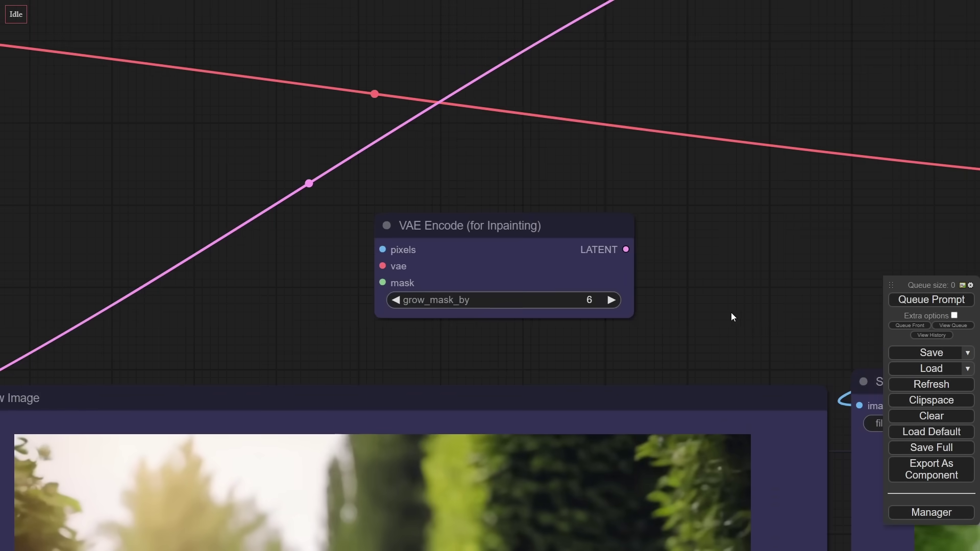
pyautogui.scroll(-1, 320, 286)
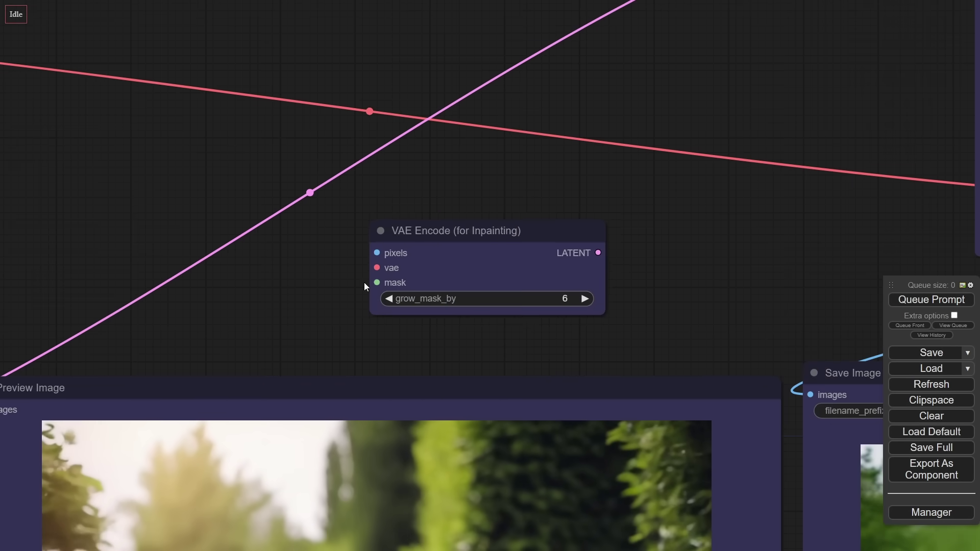
pyautogui.click(500, 229)
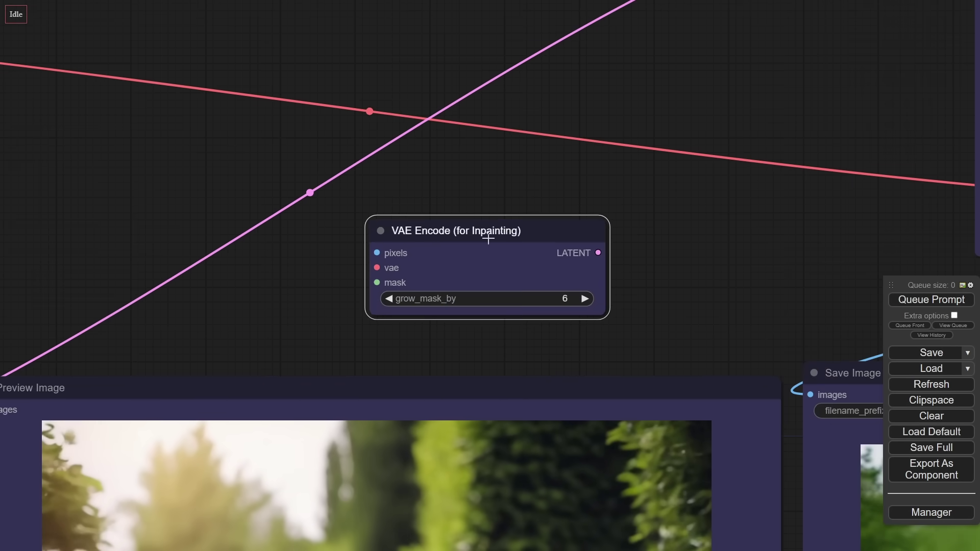
pyautogui.scroll(-5, 314, 270)
pyautogui.moveTo(302, 292); pyautogui.dragTo(443, 302)
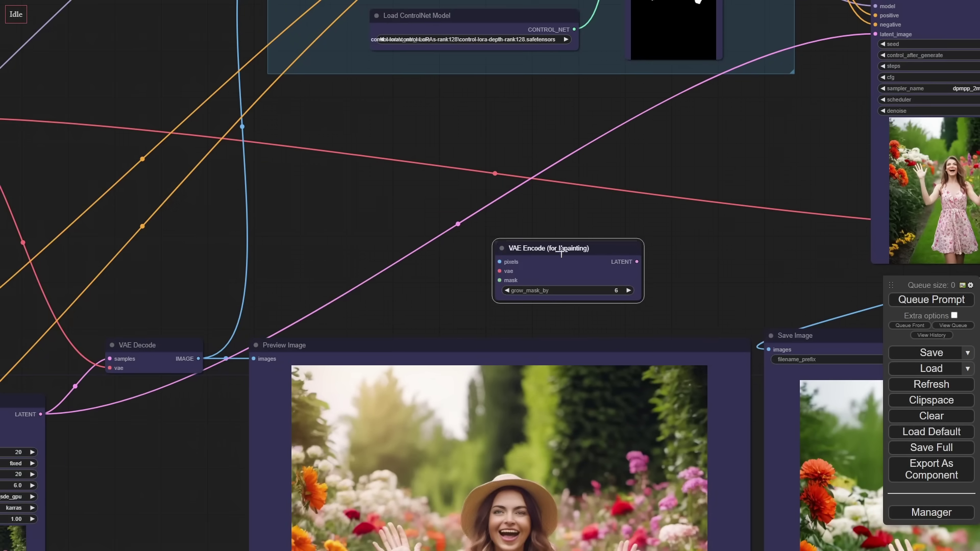
# - Shift the VAE Encode (for Inpainting) node slightly and delete it from the workflow
pyautogui.moveTo(563, 249); pyautogui.dragTo(545, 262)
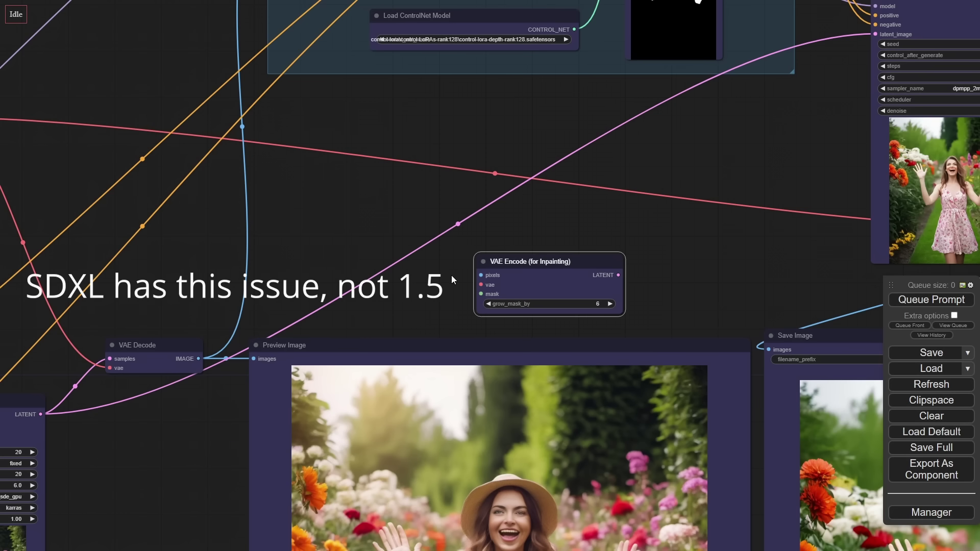
pyautogui.scroll(-3, 534, 210)
pyautogui.moveTo(410, 209); pyautogui.dragTo(442, 221)
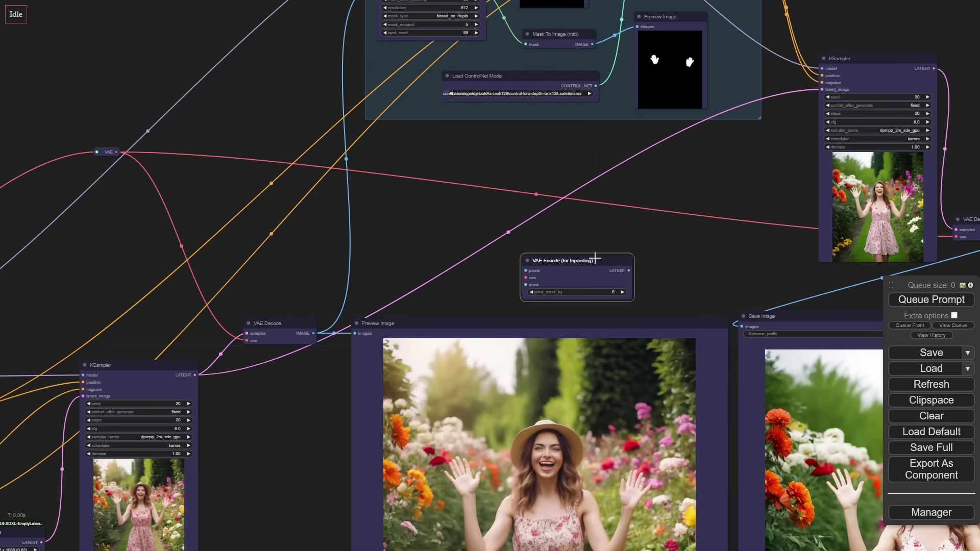
pyautogui.moveTo(595, 258); pyautogui.dragTo(588, 262)
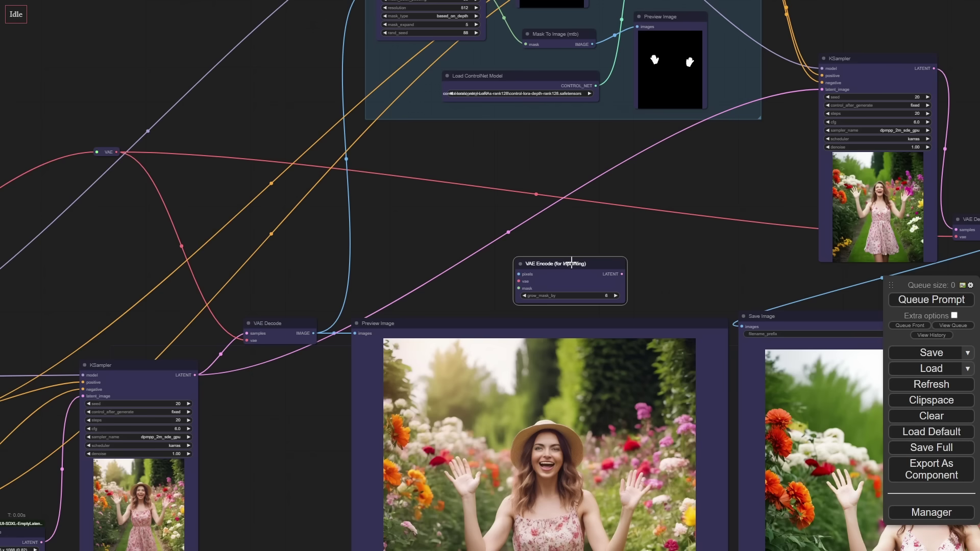
pyautogui.press('Delete')
# - Add a Set Latent Noise Mask node in the empty space above the first image preview
pyautogui.doubleClick(564, 258)
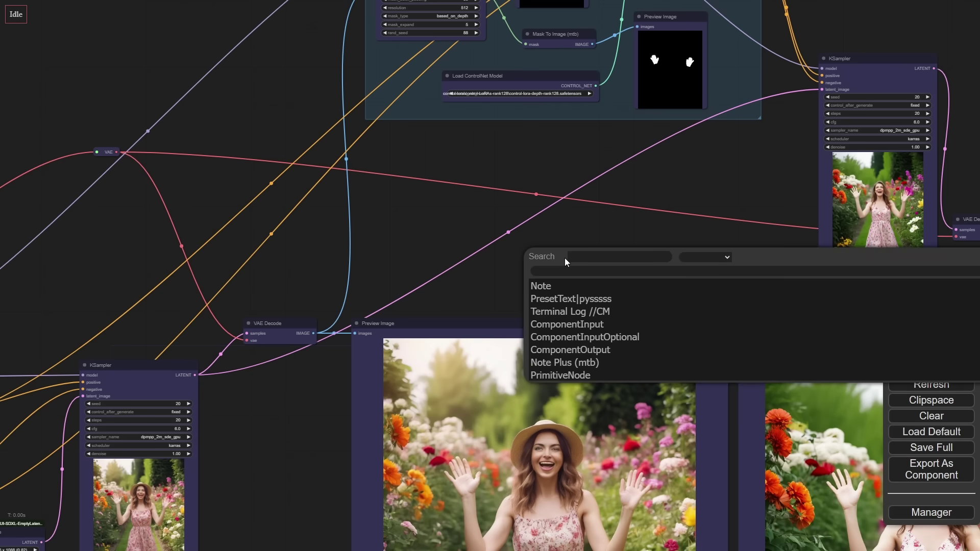
pyautogui.write('MASK')
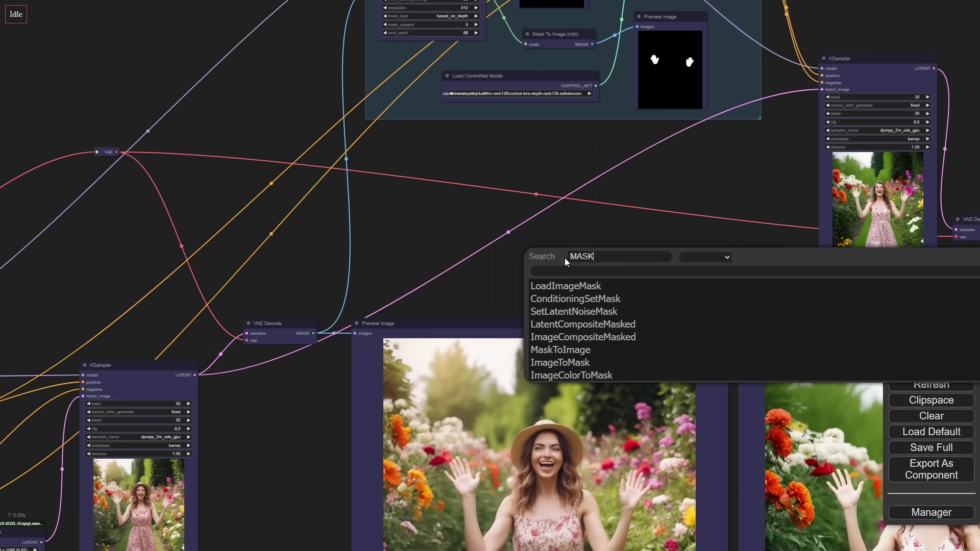
pyautogui.click(574, 311)
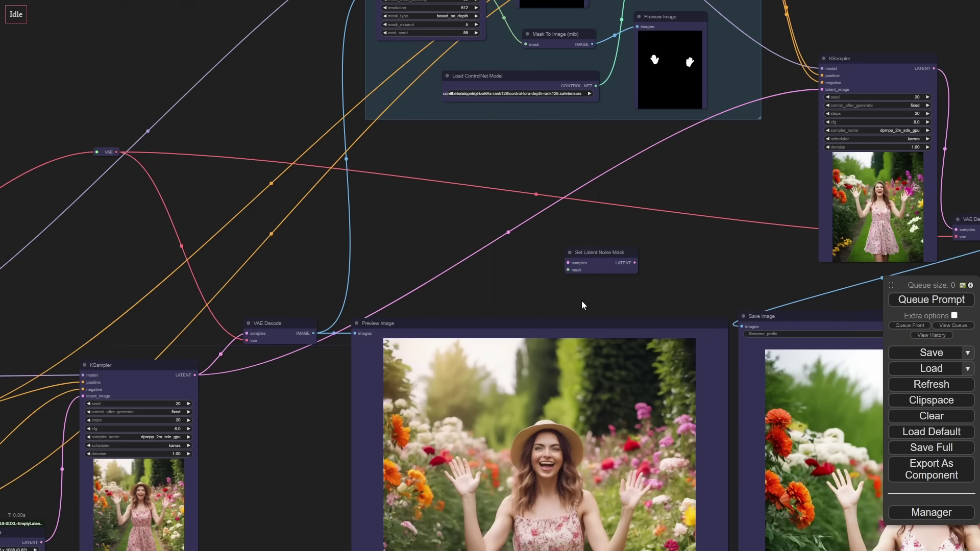
pyautogui.scroll(4, 589, 294)
pyautogui.moveTo(610, 236); pyautogui.dragTo(574, 239)
pyautogui.scroll(-5, 482, 276)
pyautogui.scroll(2, 474, 277)
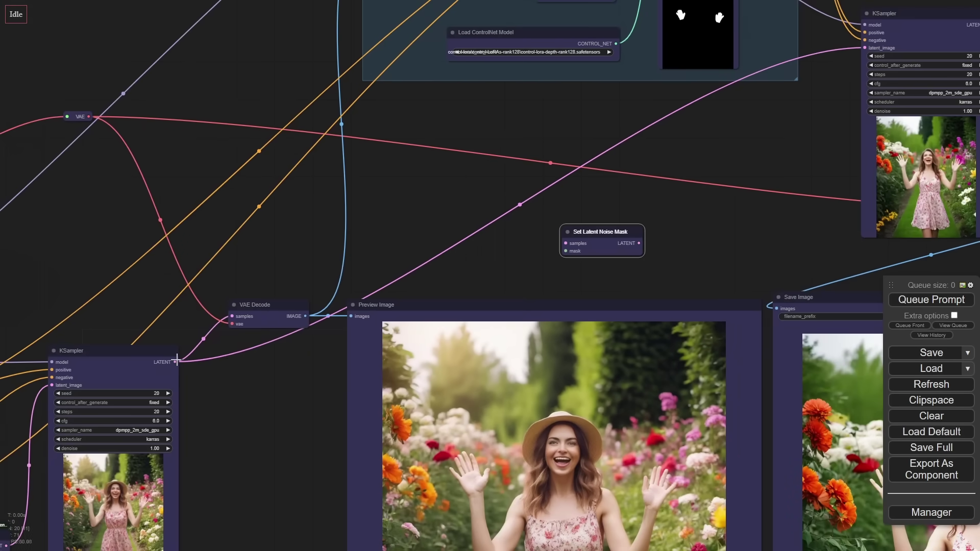
# - Feed the first KSampler's LATENT into the Set Latent Noise Mask samples and the hand refiner's INPAINTING_MASK into its mask input
pyautogui.moveTo(175, 362); pyautogui.dragTo(566, 243)
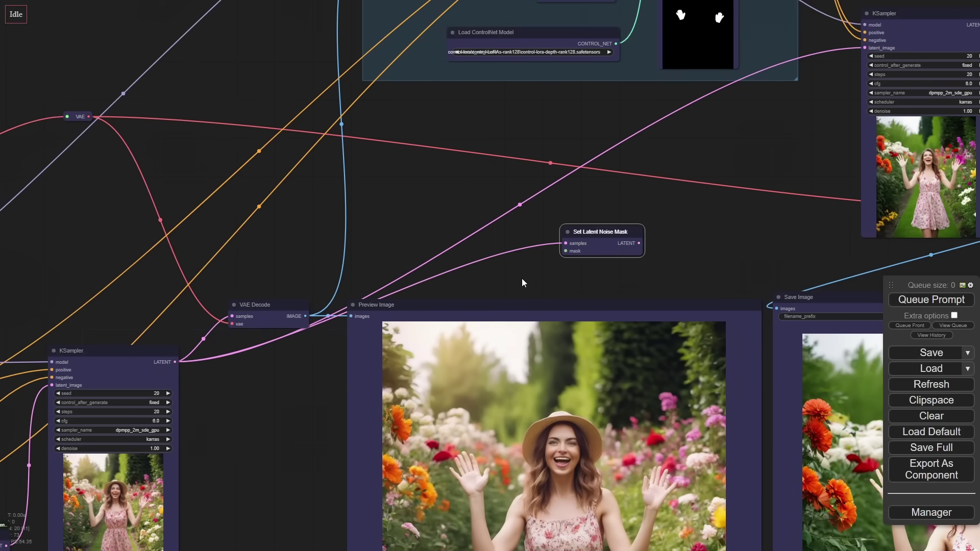
pyautogui.moveTo(712, 226); pyautogui.dragTo(687, 237)
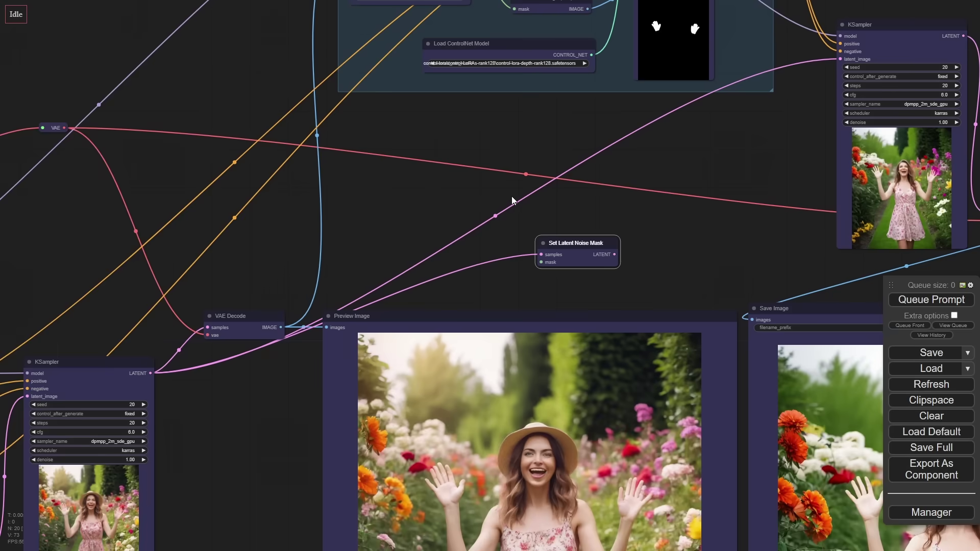
pyautogui.moveTo(425, 197); pyautogui.dragTo(302, 362)
pyautogui.moveTo(449, 402); pyautogui.dragTo(607, 295)
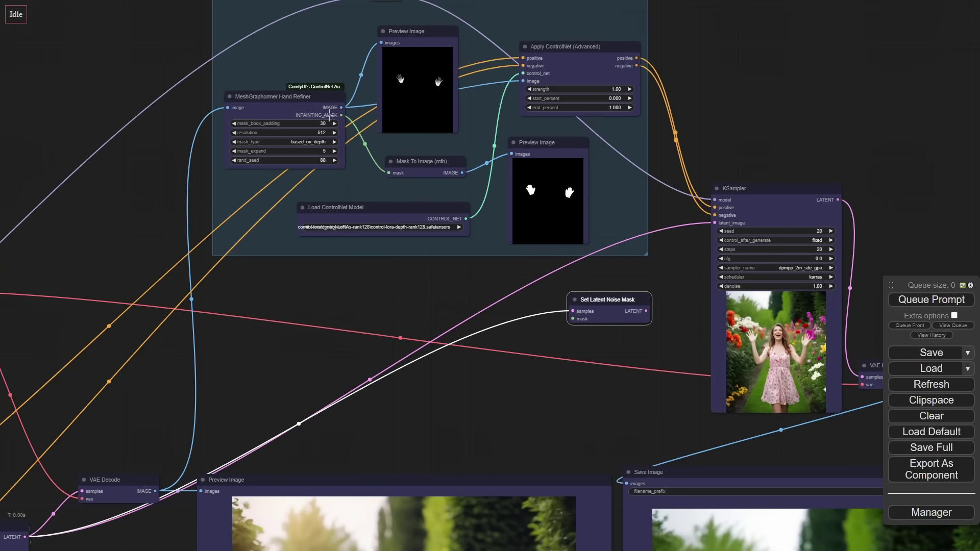
pyautogui.moveTo(341, 115); pyautogui.dragTo(573, 318)
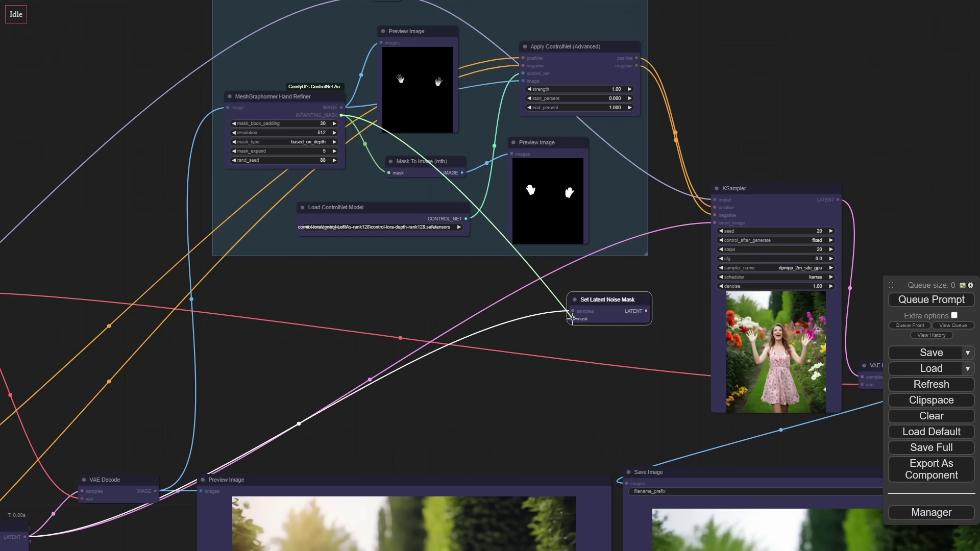
# - Connect the Set Latent Noise Mask's LATENT output to the second KSampler's latent_image input
pyautogui.moveTo(531, 142); pyautogui.dragTo(543, 135)
pyautogui.moveTo(647, 288); pyautogui.dragTo(574, 266)
pyautogui.moveTo(319, 351); pyautogui.dragTo(451, 338)
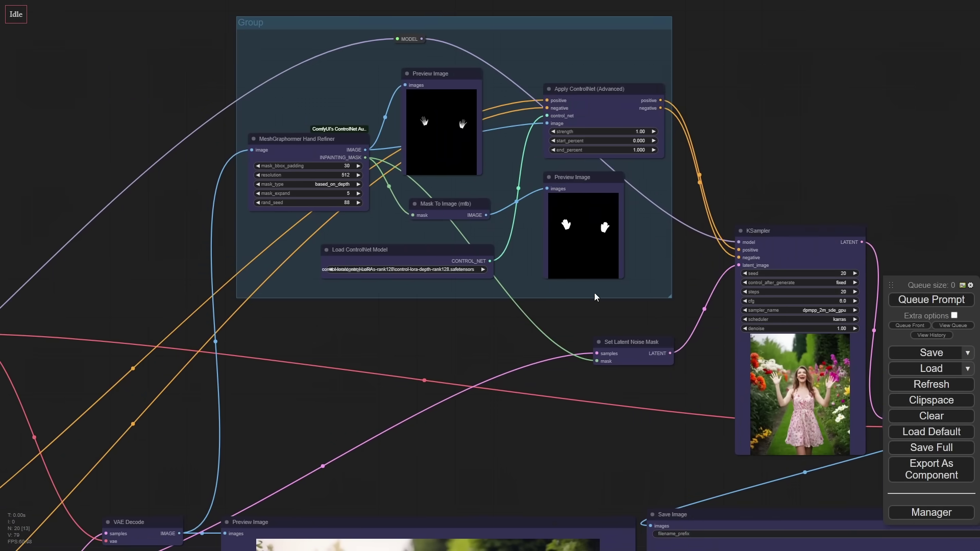
# - Queue the prompt and watch the live preview in the second KSampler
pyautogui.moveTo(504, 334); pyautogui.dragTo(491, 305)
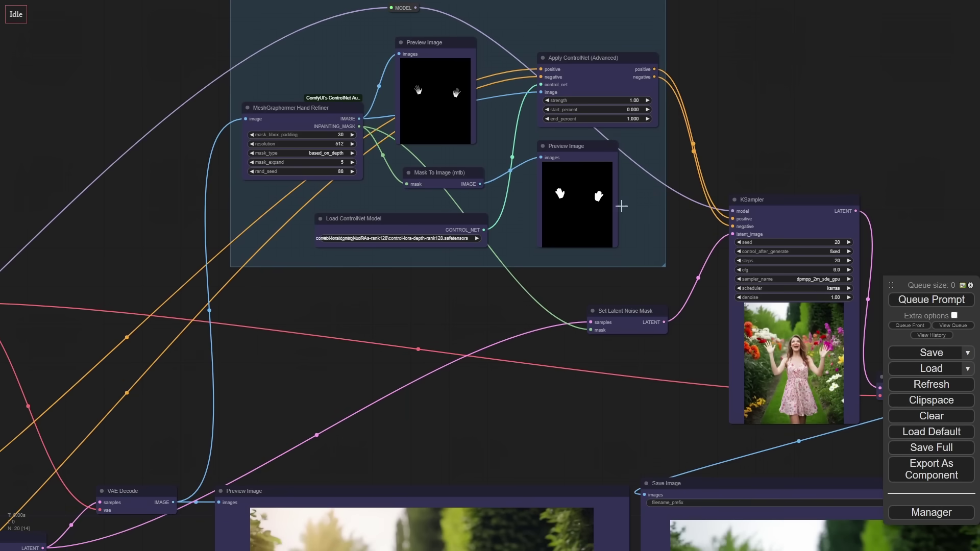
pyautogui.moveTo(697, 344); pyautogui.dragTo(545, 322)
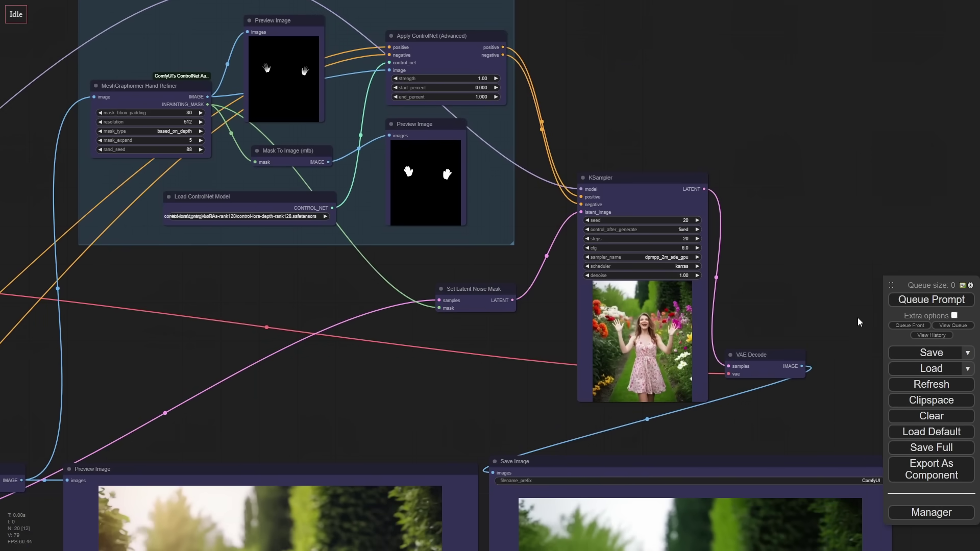
pyautogui.click(917, 301)
pyautogui.moveTo(791, 420); pyautogui.dragTo(728, 318)
pyautogui.scroll(14, 549, 197)
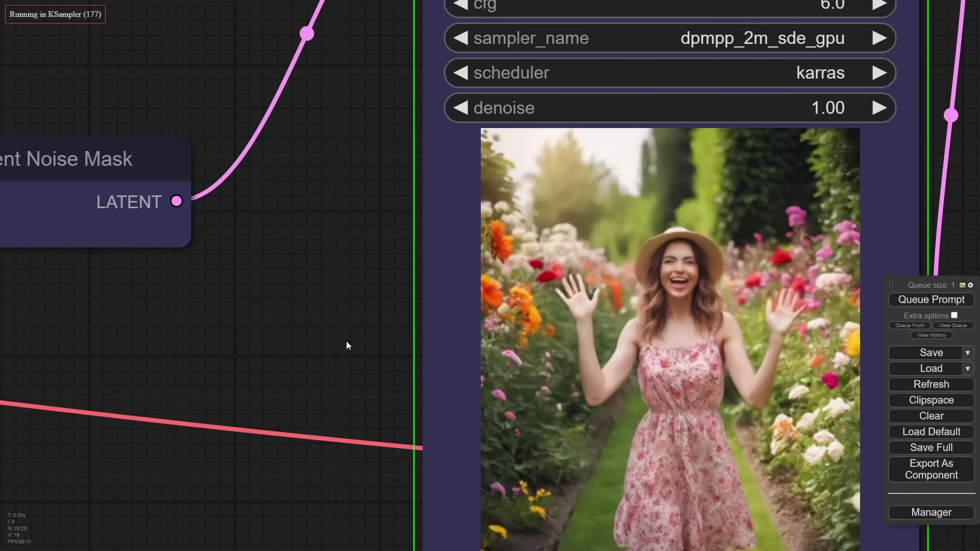
# - Compare the hands in the Save Image result with those in the first image preview
pyautogui.scroll(-11, 346, 341)
pyautogui.moveTo(315, 405); pyautogui.dragTo(353, 165)
pyautogui.scroll(-4, 264, 212)
pyautogui.moveTo(265, 213); pyautogui.dragTo(436, 27)
pyautogui.scroll(3, 395, 267)
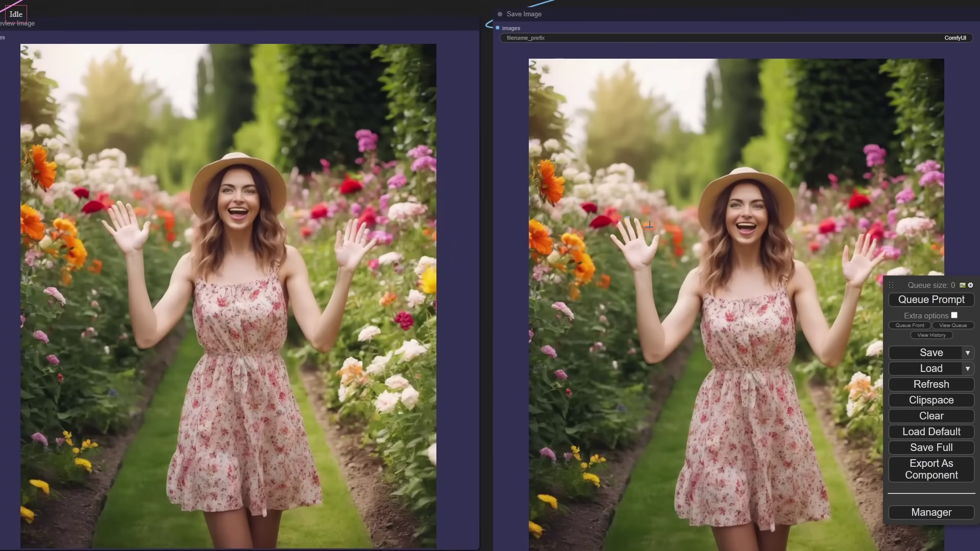
pyautogui.scroll(3, 641, 228)
pyautogui.scroll(-3, 664, 243)
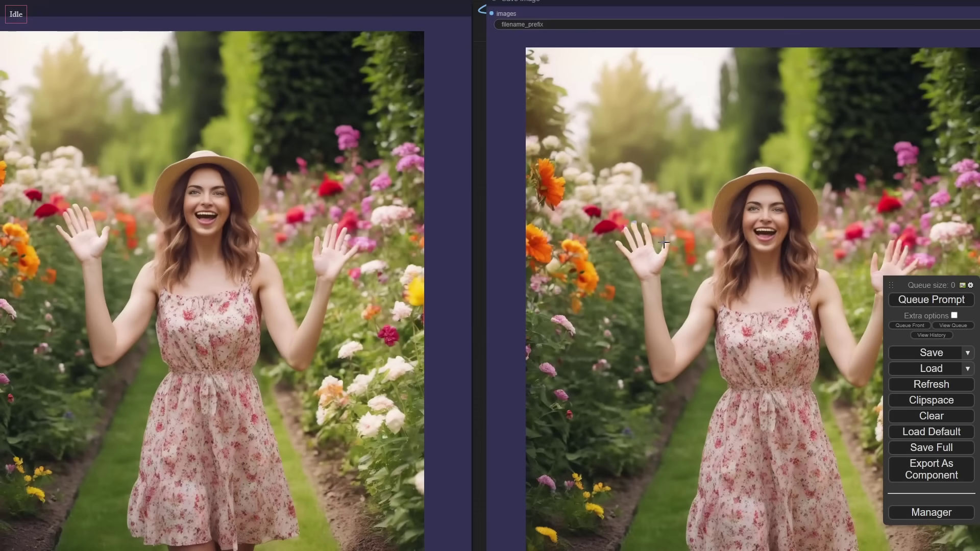
pyautogui.scroll(-3, 770, 258)
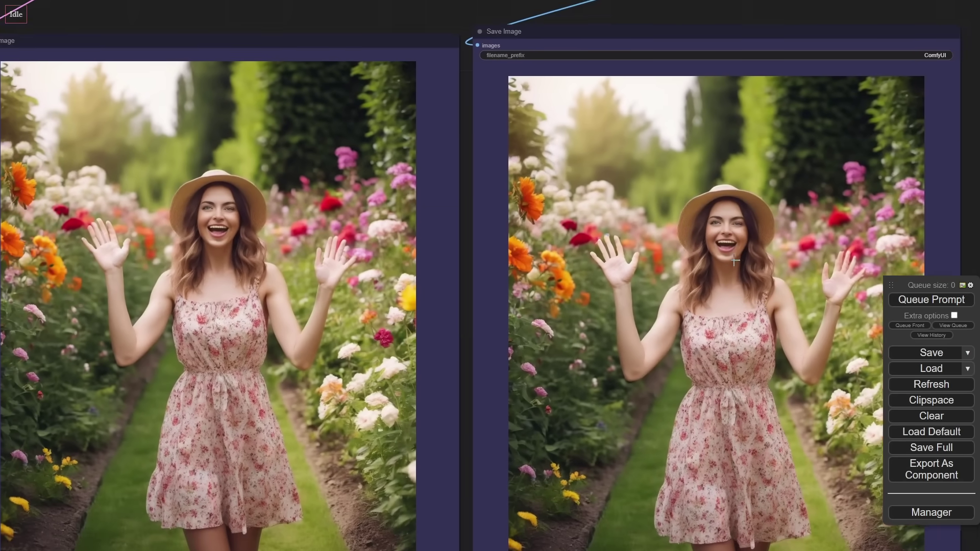
pyautogui.scroll(3, 690, 257)
pyautogui.scroll(-5, 609, 203)
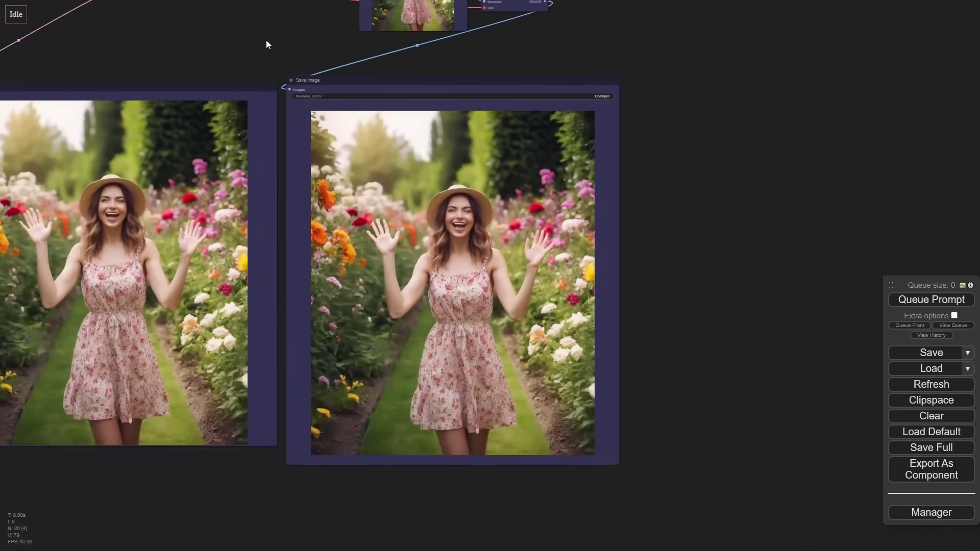
# - Check the first KSampler's seed and set the second KSampler's seed to 21
pyautogui.moveTo(267, 41); pyautogui.dragTo(667, 343)
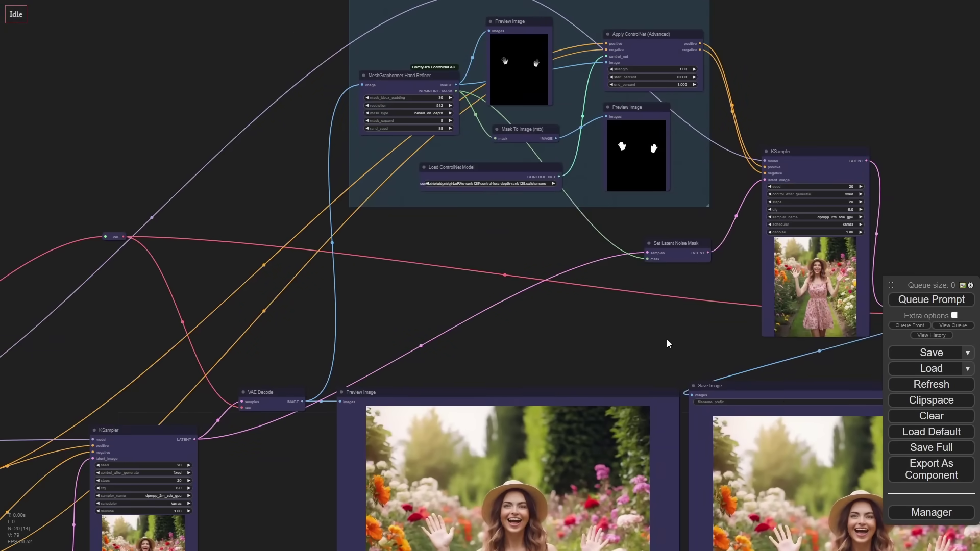
pyautogui.moveTo(418, 343); pyautogui.dragTo(623, 159)
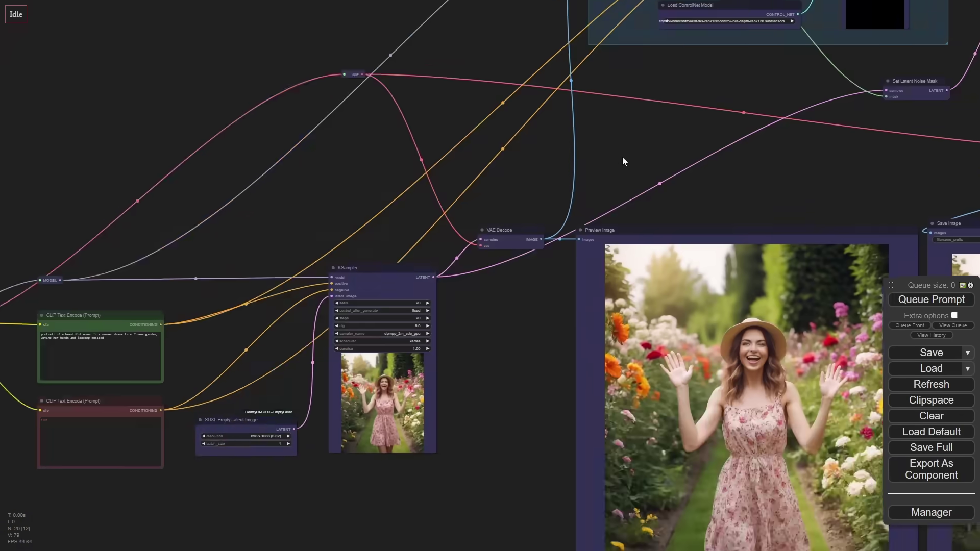
pyautogui.scroll(12, 394, 309)
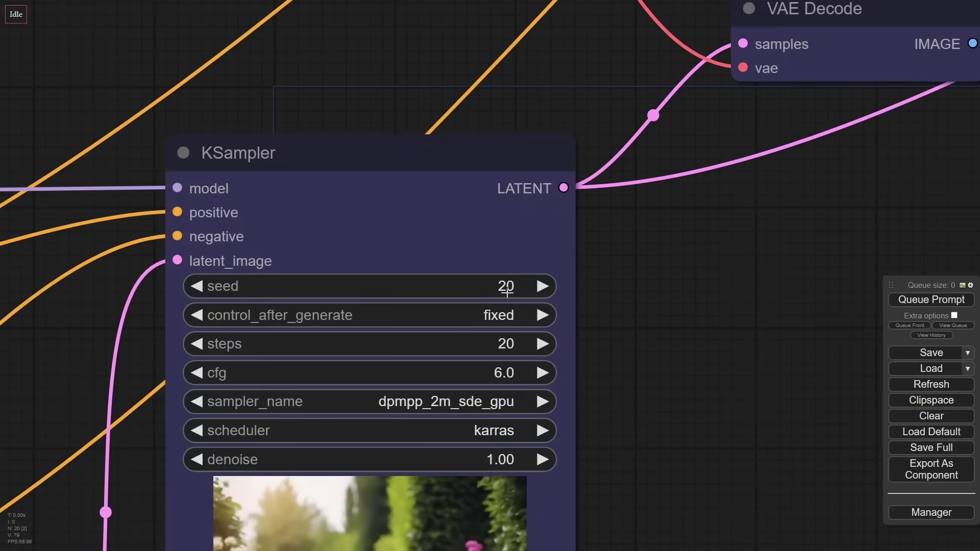
pyautogui.scroll(-8, 712, 250)
pyautogui.moveTo(851, 220); pyautogui.dragTo(271, 399)
pyautogui.moveTo(733, 235); pyautogui.dragTo(221, 408)
pyautogui.scroll(5, 760, 127)
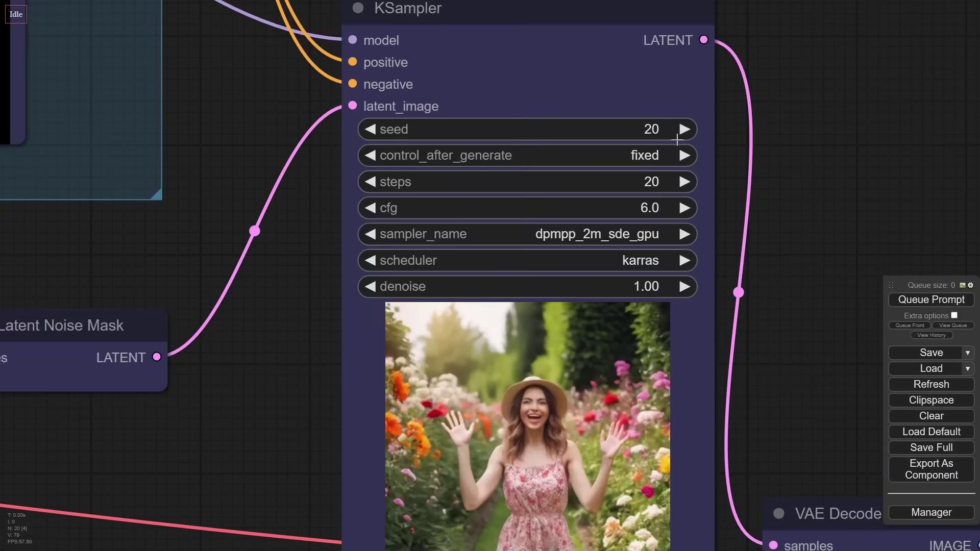
pyautogui.click(684, 129)
pyautogui.scroll(-3, 269, 364)
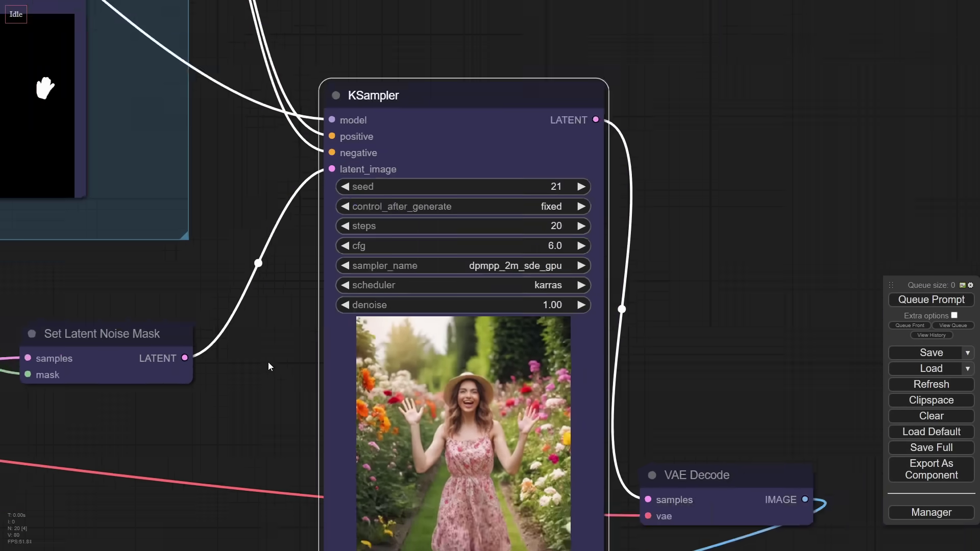
# - Add a Global Seed (Inspire) node in the empty space below Set Latent Noise Mask
pyautogui.scroll(-4, 269, 366)
pyautogui.scroll(-3, 225, 406)
pyautogui.moveTo(226, 407); pyautogui.dragTo(555, 274)
pyautogui.scroll(3, 339, 358)
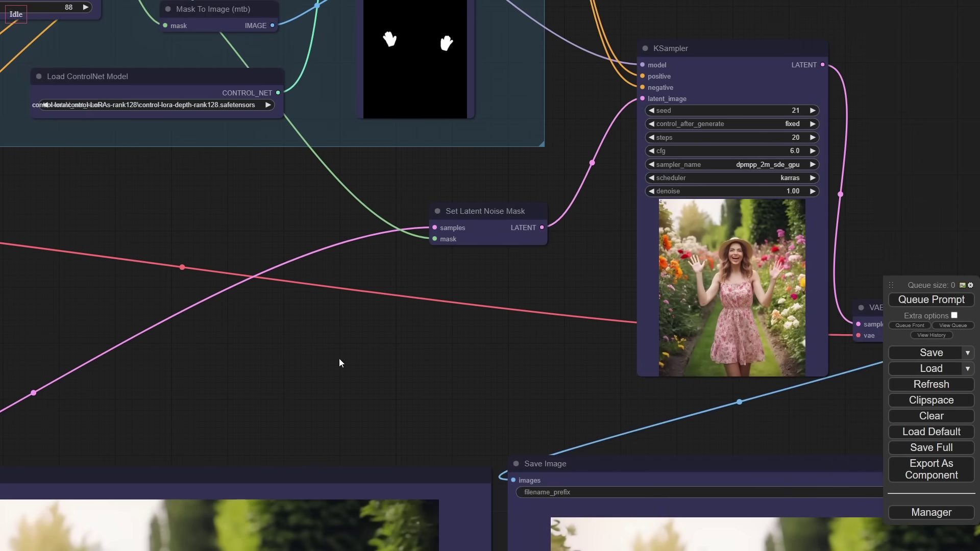
pyautogui.doubleClick(339, 362)
pyautogui.write('GLOB')
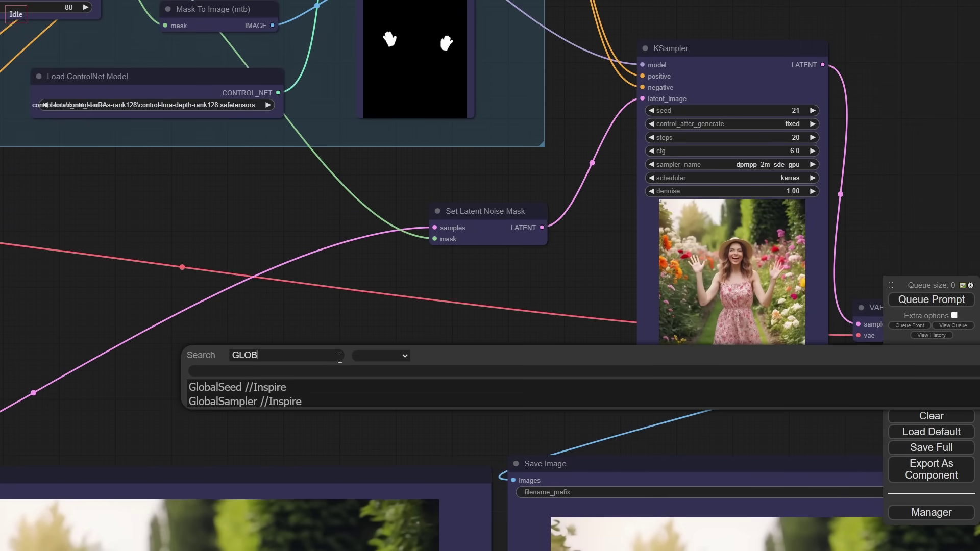
pyautogui.click(283, 387)
pyautogui.moveTo(550, 367); pyautogui.dragTo(535, 287)
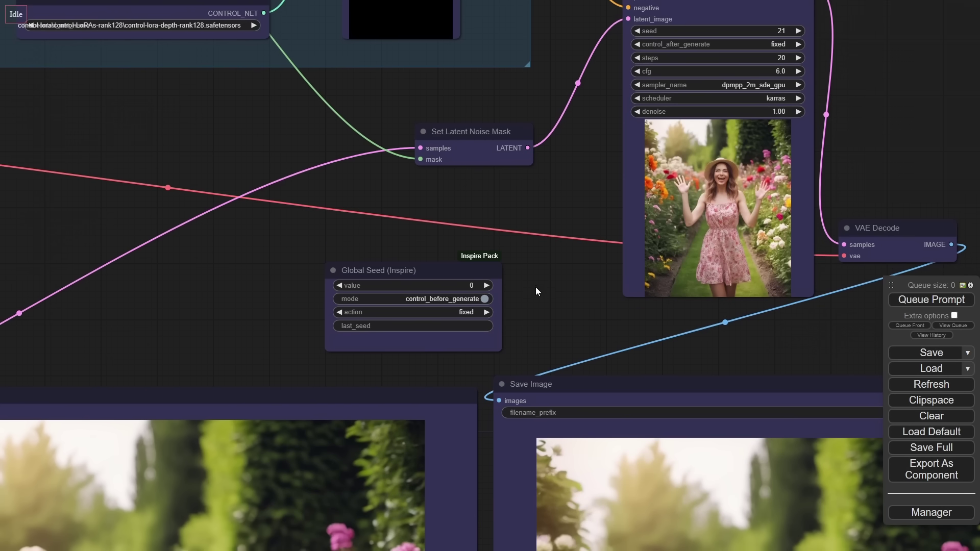
# - Shift the Global Seed (Inspire) node slightly and delete it from the workflow
pyautogui.moveTo(448, 268); pyautogui.dragTo(479, 280)
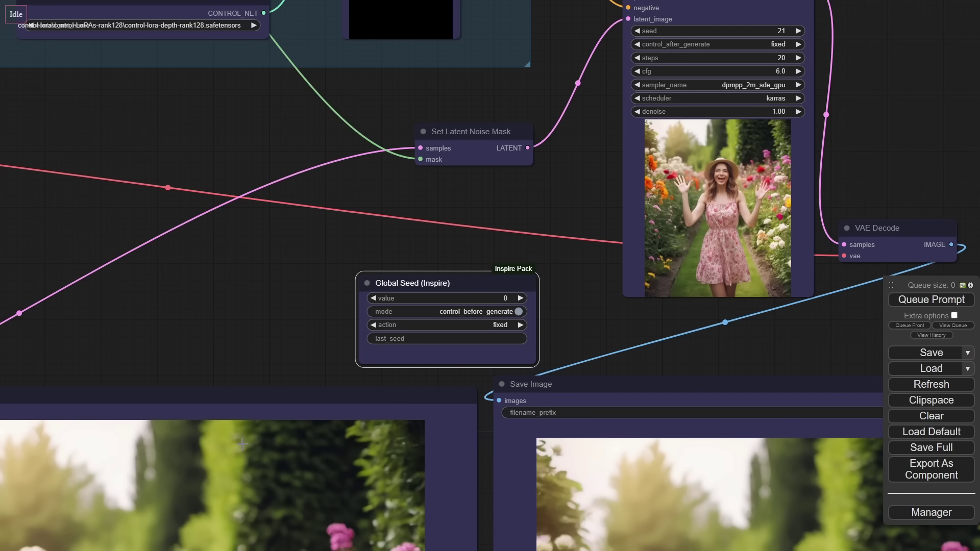
pyautogui.moveTo(484, 290); pyautogui.dragTo(446, 283)
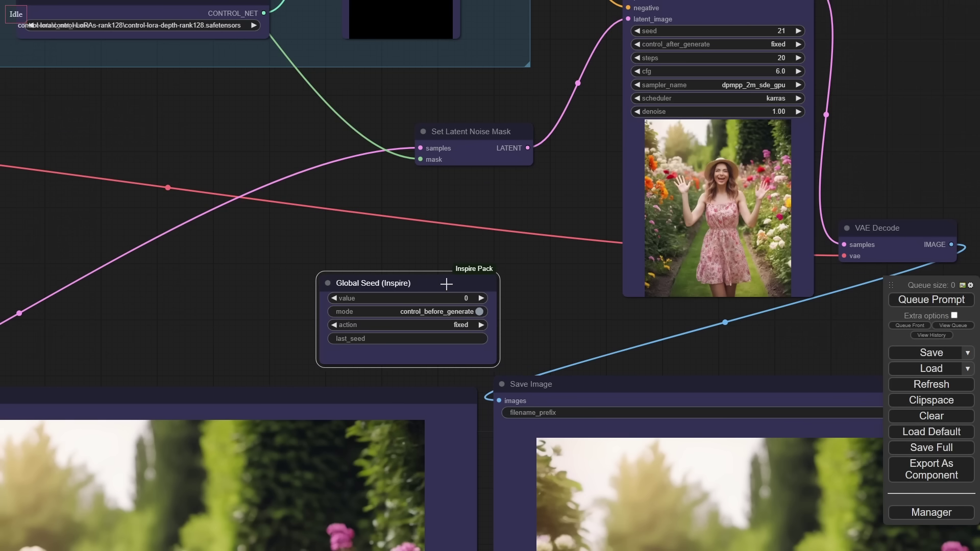
pyautogui.press('Delete')
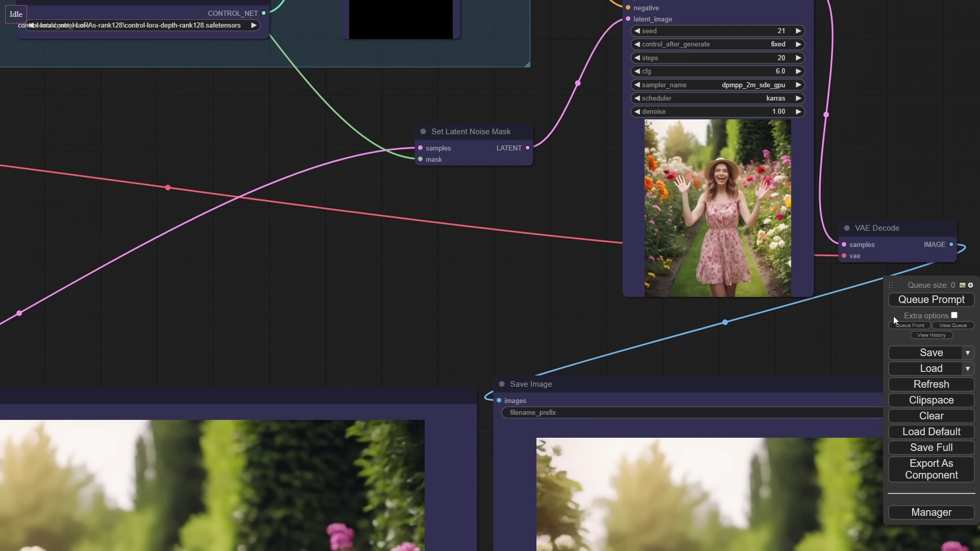
# - Queue the prompt again and watch the hands regenerate in the second KSampler's preview
pyautogui.click(931, 300)
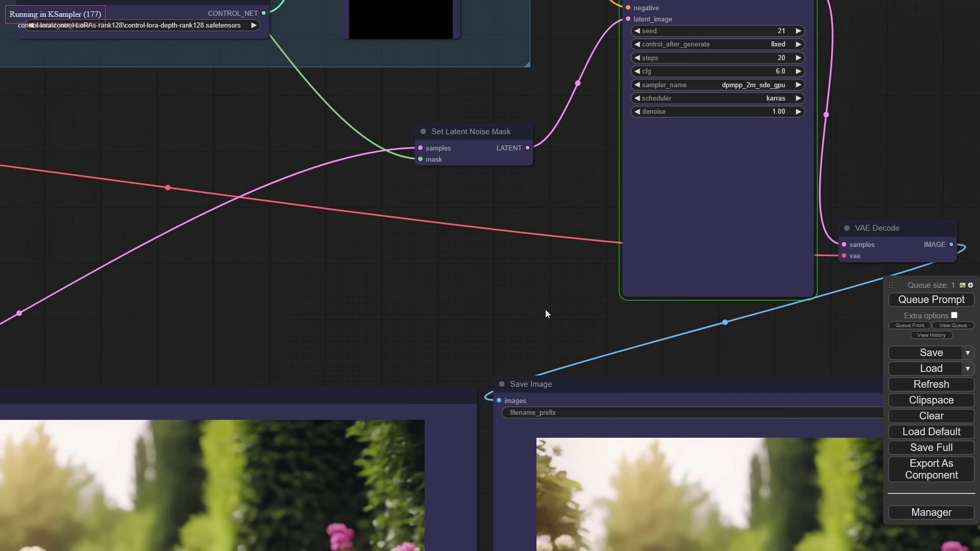
pyautogui.moveTo(546, 310); pyautogui.dragTo(525, 309)
pyautogui.scroll(7, 816, 157)
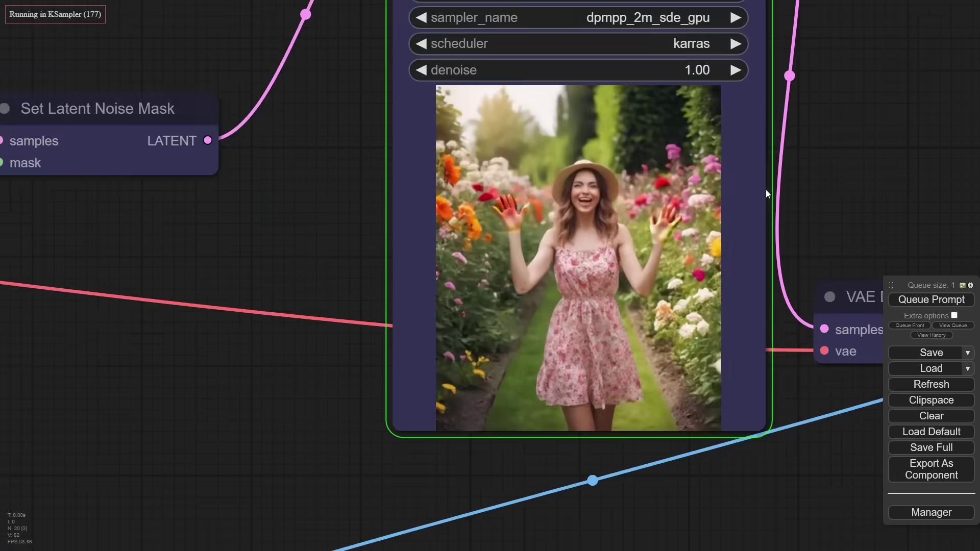
pyautogui.scroll(6, 765, 193)
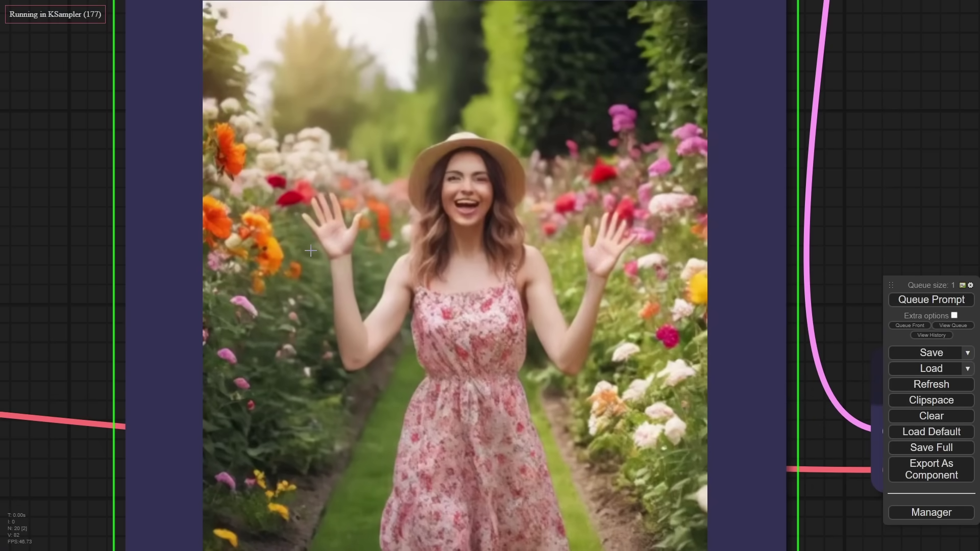
# - Compare the regenerated hands in the Save Image result with the original preview beside it
pyautogui.scroll(-2, 311, 251)
pyautogui.scroll(-12, 310, 251)
pyautogui.moveTo(465, 395); pyautogui.dragTo(616, 44)
pyautogui.moveTo(863, 226); pyautogui.dragTo(874, 119)
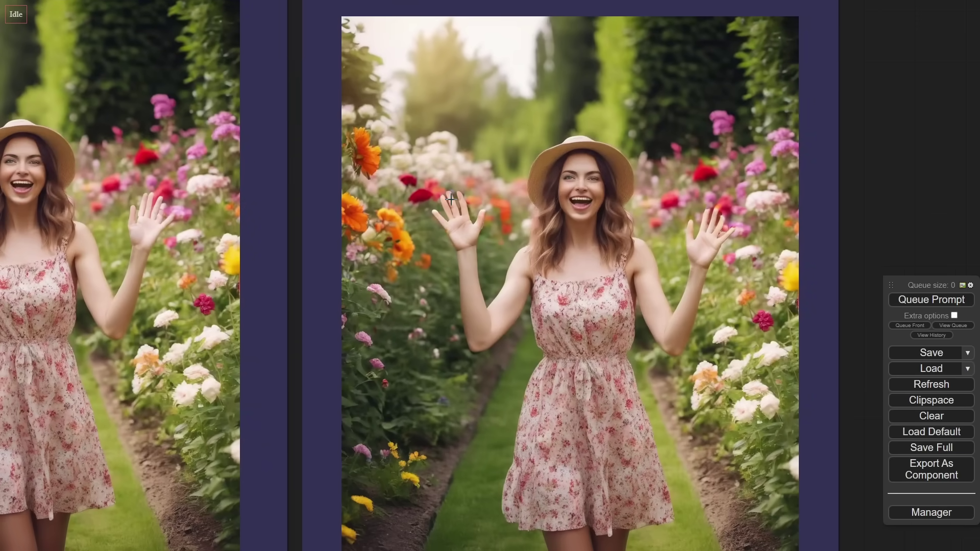
pyautogui.scroll(-3, 481, 245)
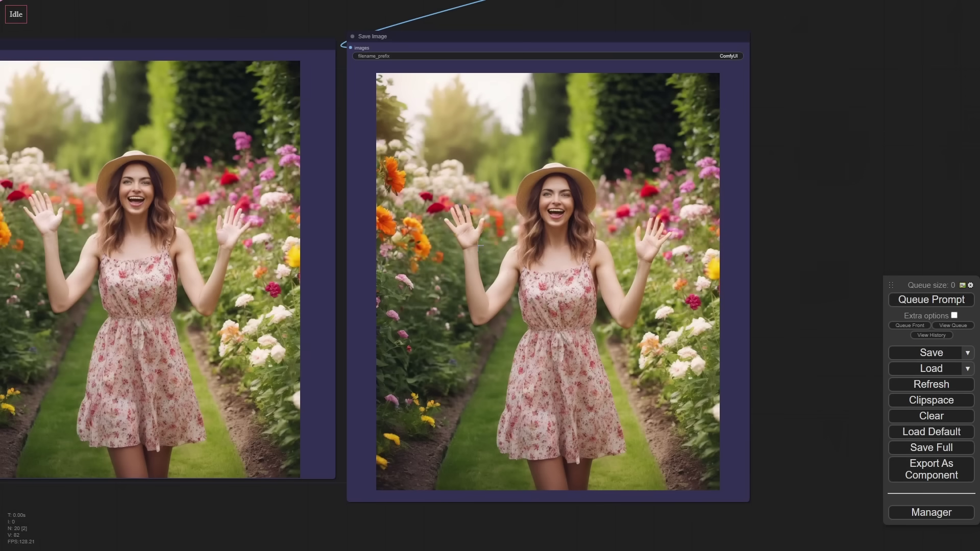
pyautogui.moveTo(501, 17); pyautogui.dragTo(584, 35)
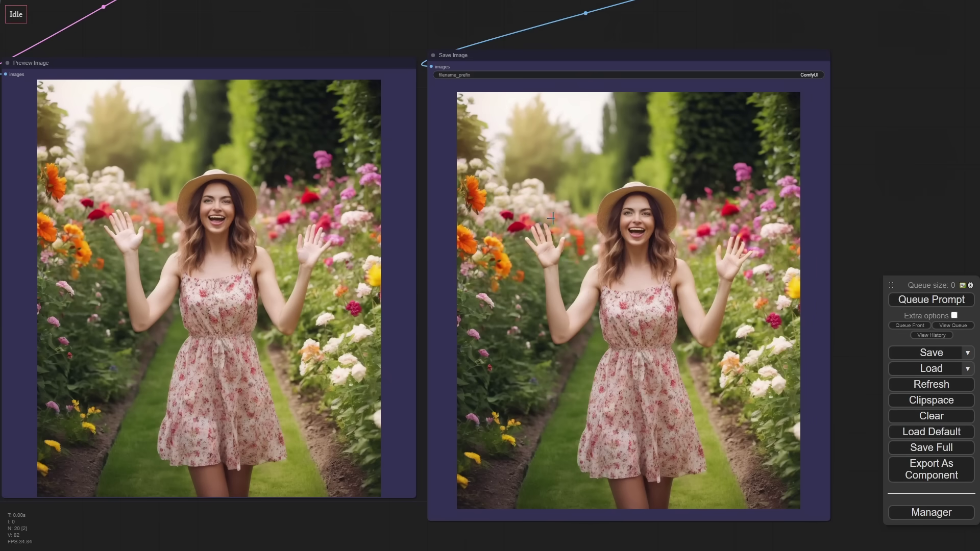
# - Examine the outlines of both hands in the inpainting mask preview
pyautogui.moveTo(301, 32); pyautogui.dragTo(467, 435)
pyautogui.scroll(10, 512, 189)
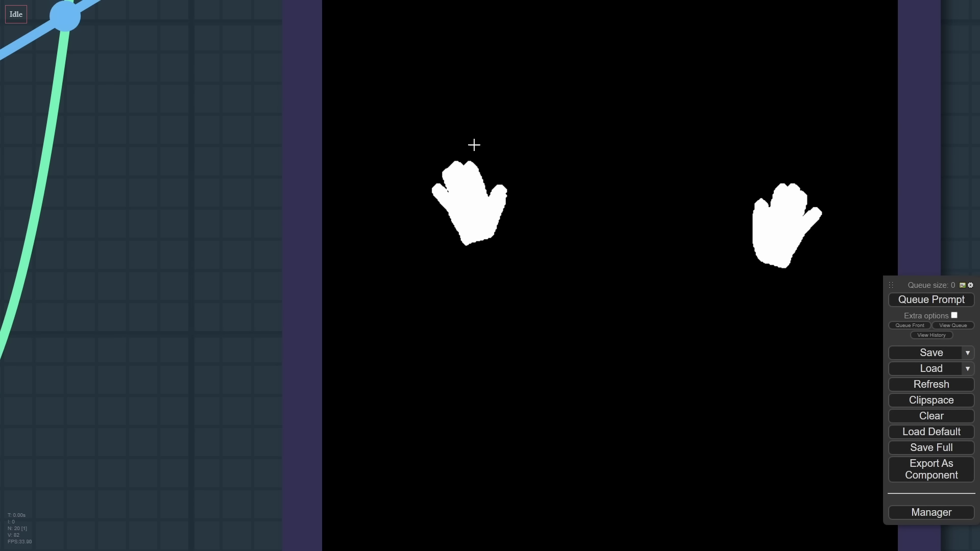
pyautogui.scroll(-15, 488, 213)
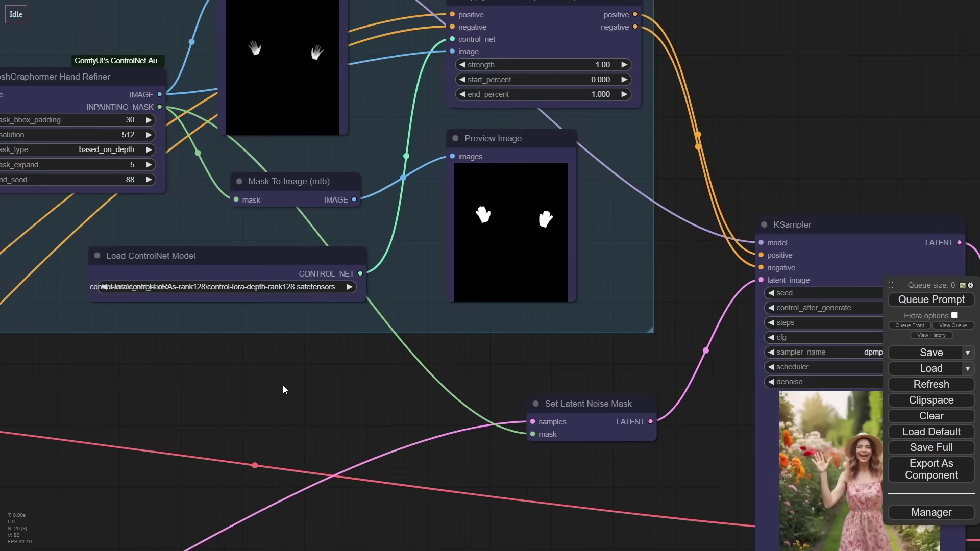
# - Set the MeshGraphormer Hand Refiner's mask_type to tight_bboxes and queue the prompt
pyautogui.moveTo(284, 390); pyautogui.dragTo(472, 473)
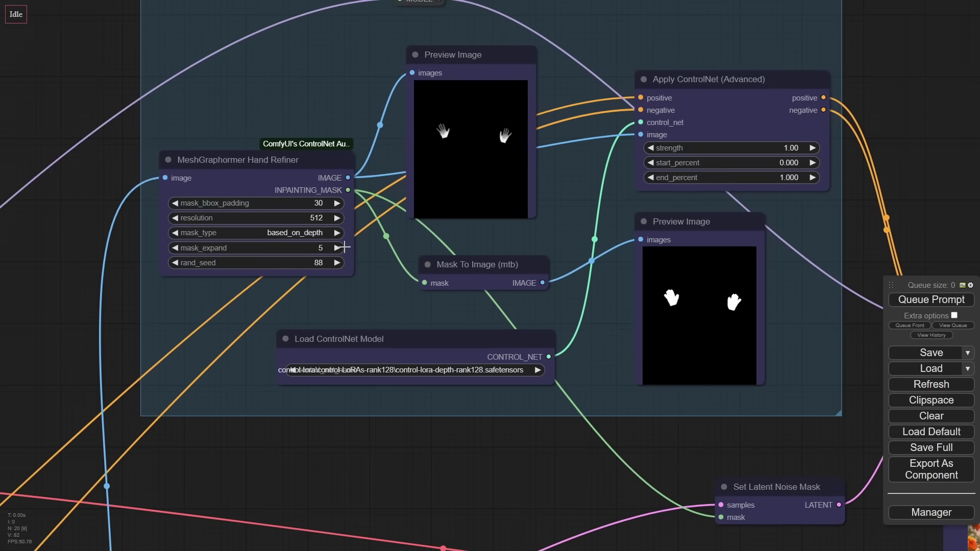
pyautogui.click(287, 234)
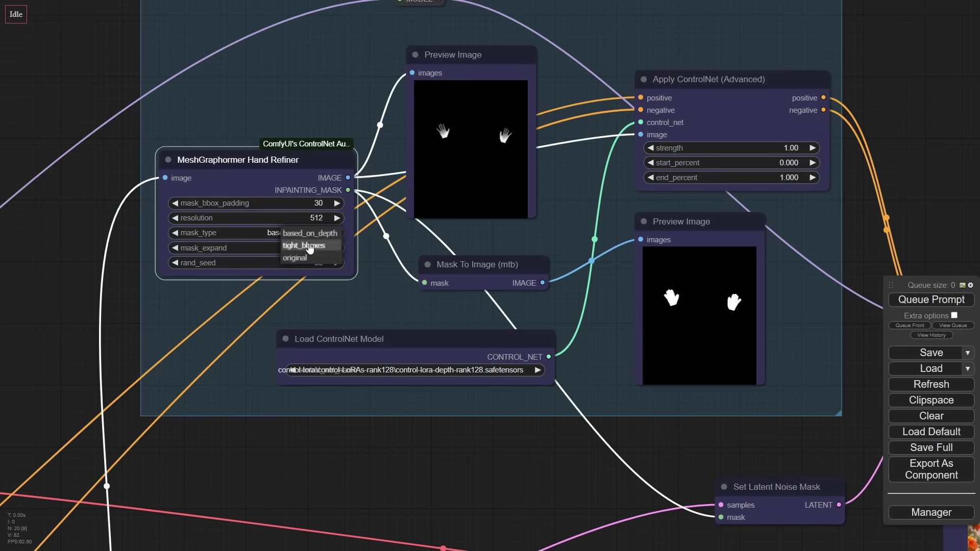
pyautogui.click(309, 246)
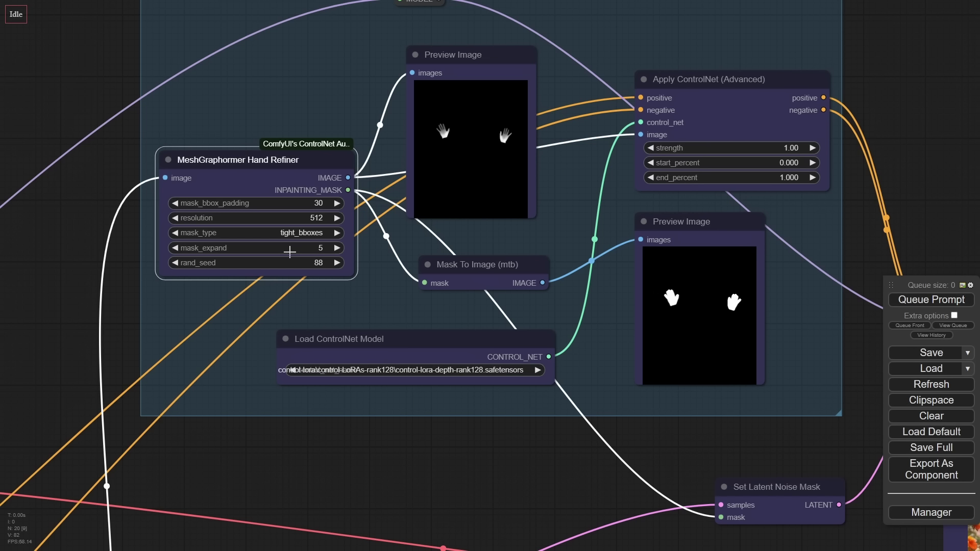
pyautogui.click(937, 301)
# - Follow the tight_bboxes run in the second KSampler's preview and inspect the hands in the Save Image result
pyautogui.moveTo(818, 451); pyautogui.dragTo(787, 438)
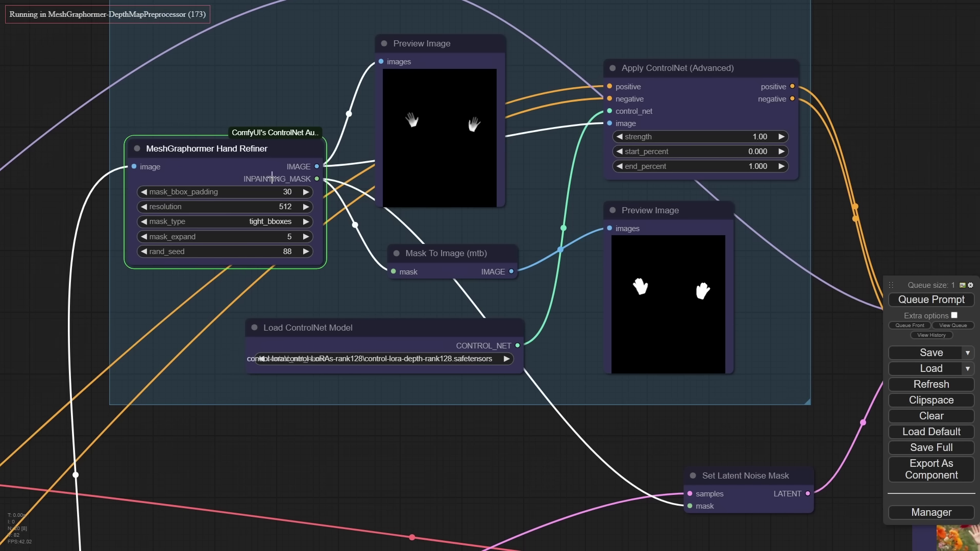
pyautogui.moveTo(728, 429); pyautogui.dragTo(244, 157)
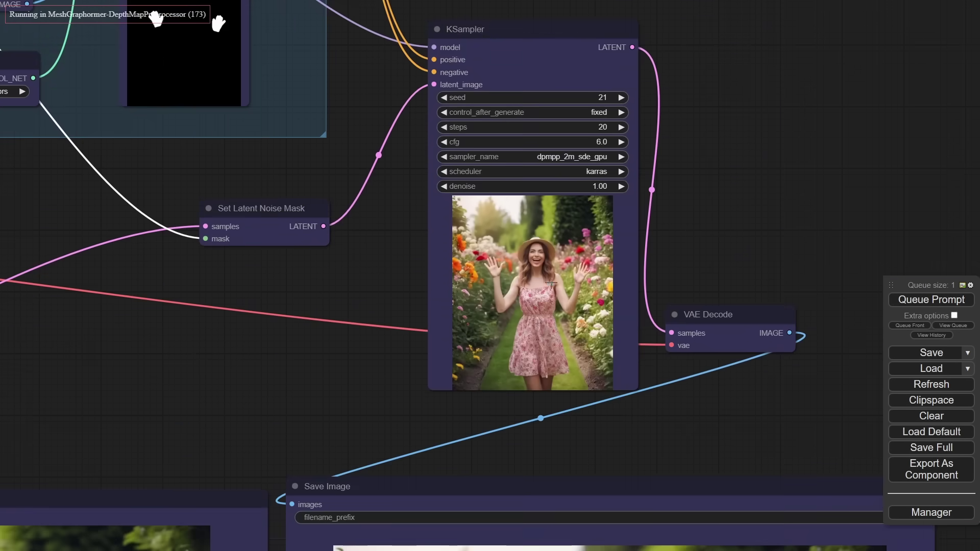
pyautogui.moveTo(372, 226); pyautogui.dragTo(570, 438)
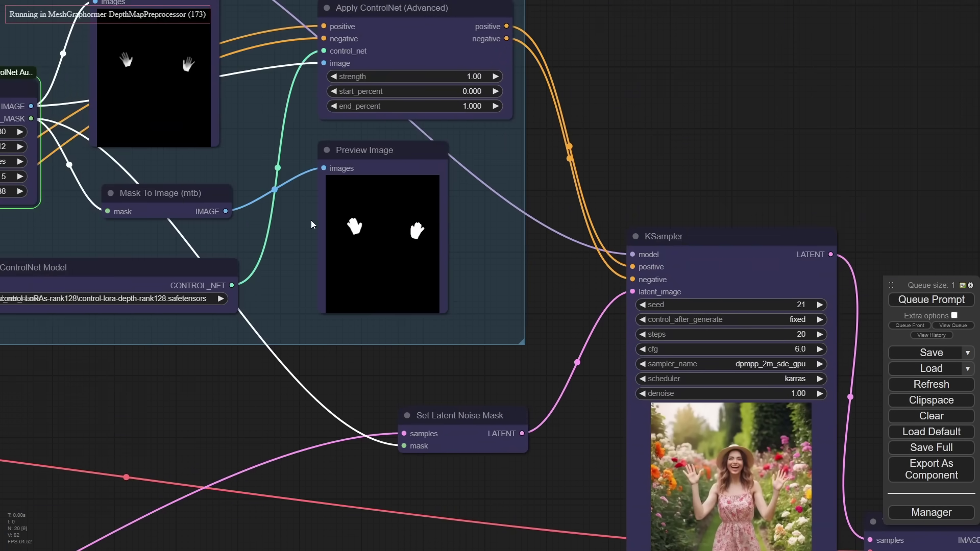
pyautogui.moveTo(558, 333); pyautogui.dragTo(341, 189)
pyautogui.scroll(7, 517, 321)
pyautogui.scroll(2, 587, 381)
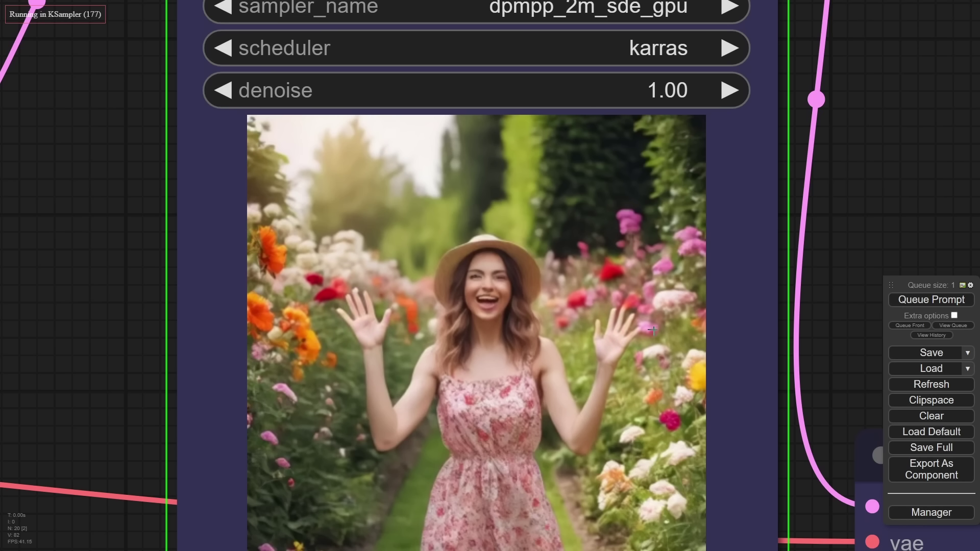
pyautogui.scroll(-10, 190, 339)
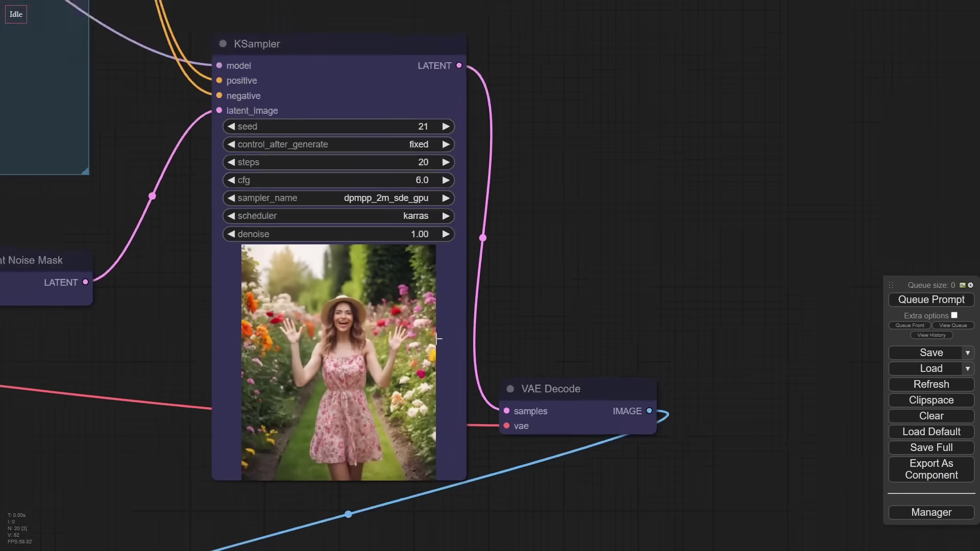
pyautogui.moveTo(668, 458); pyautogui.dragTo(757, 12)
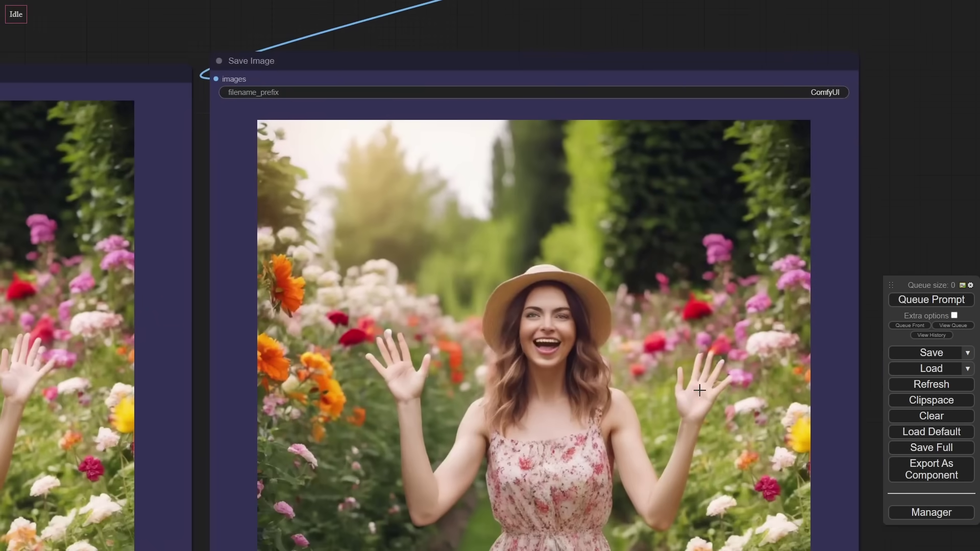
pyautogui.scroll(-6, 389, 338)
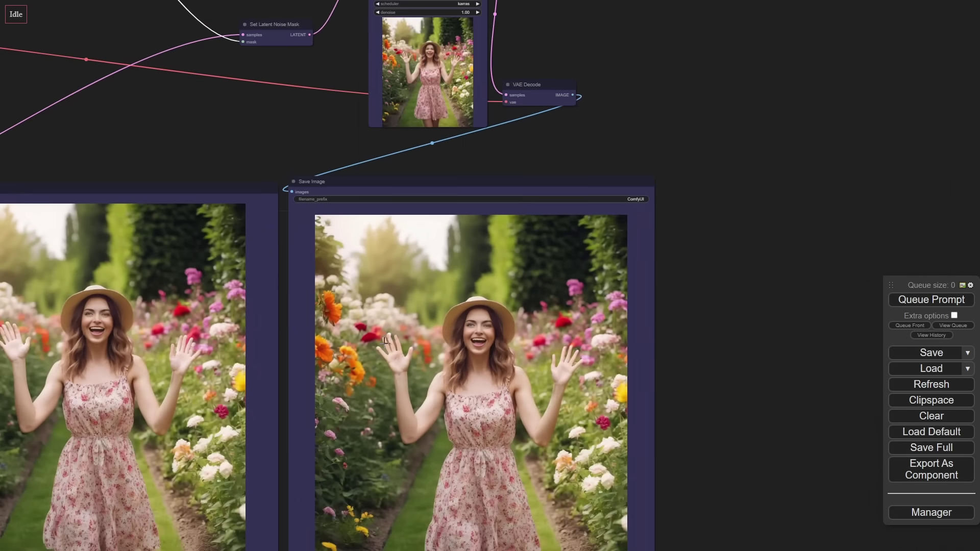
# - Change the MeshGraphormer Hand Refiner's mask_type to original and queue the prompt again
pyautogui.moveTo(254, 143); pyautogui.dragTo(581, 439)
pyautogui.moveTo(414, 299); pyautogui.dragTo(428, 369)
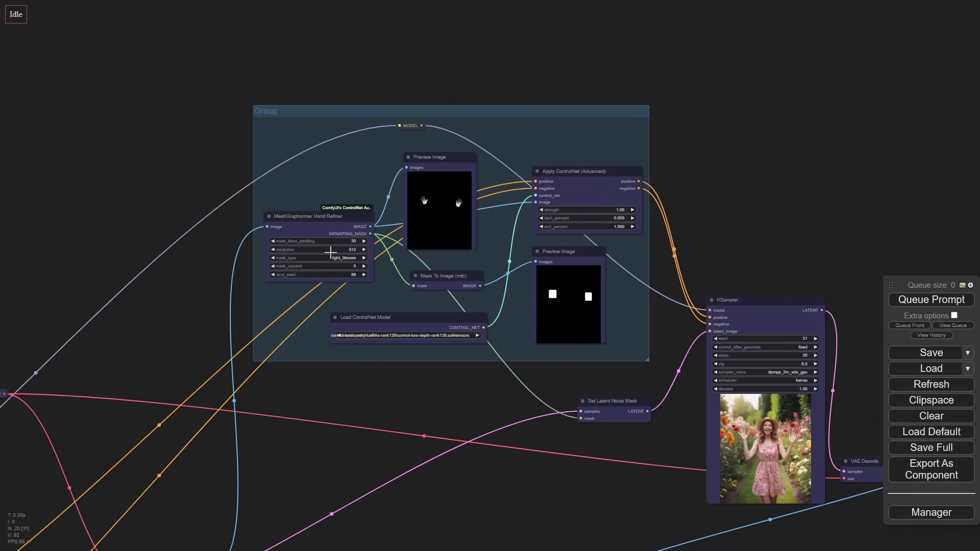
pyautogui.scroll(8, 329, 253)
pyautogui.click(362, 263)
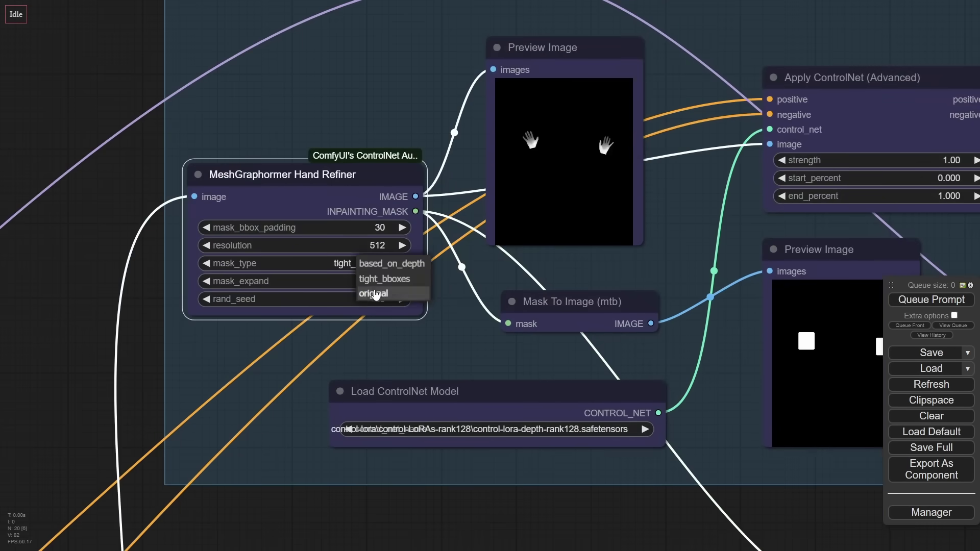
pyautogui.click(374, 294)
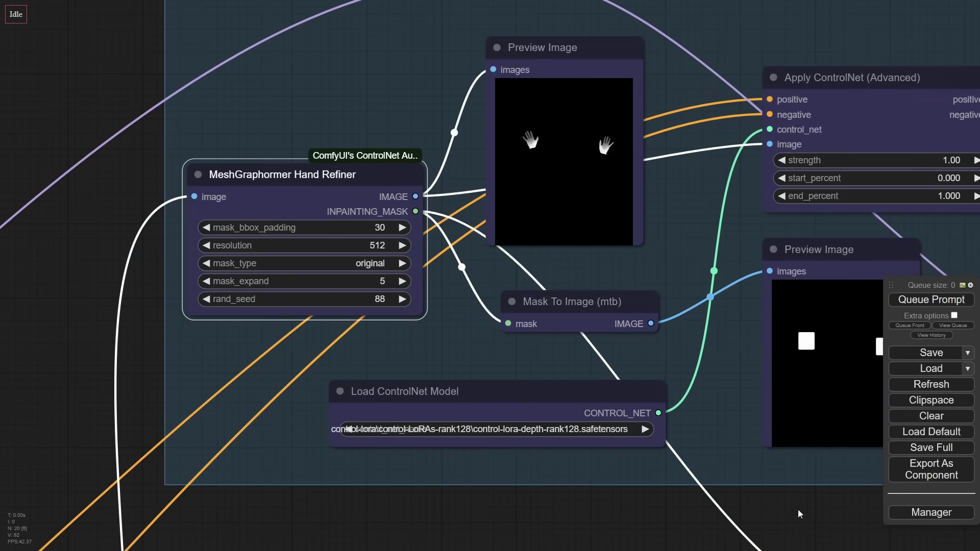
pyautogui.moveTo(800, 515); pyautogui.dragTo(693, 500)
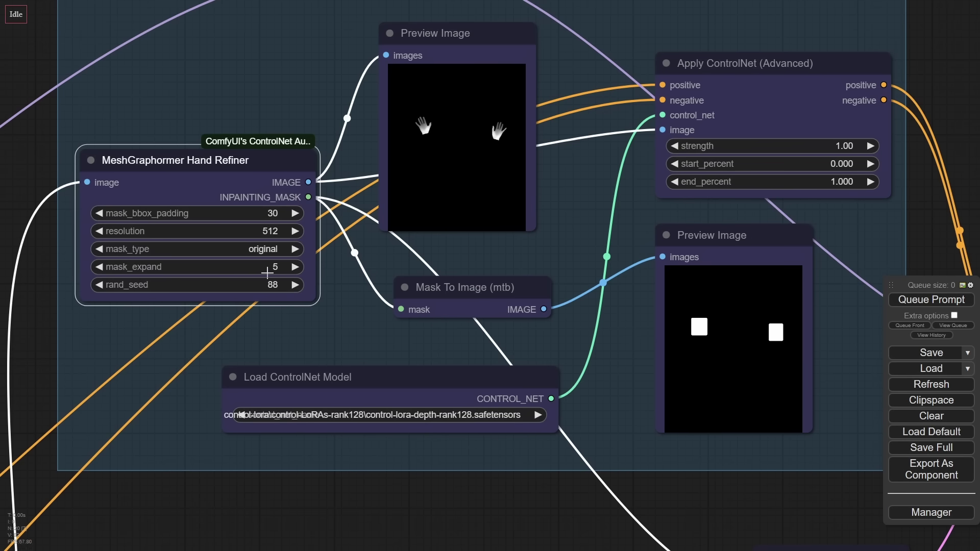
pyautogui.scroll(-5, 632, 456)
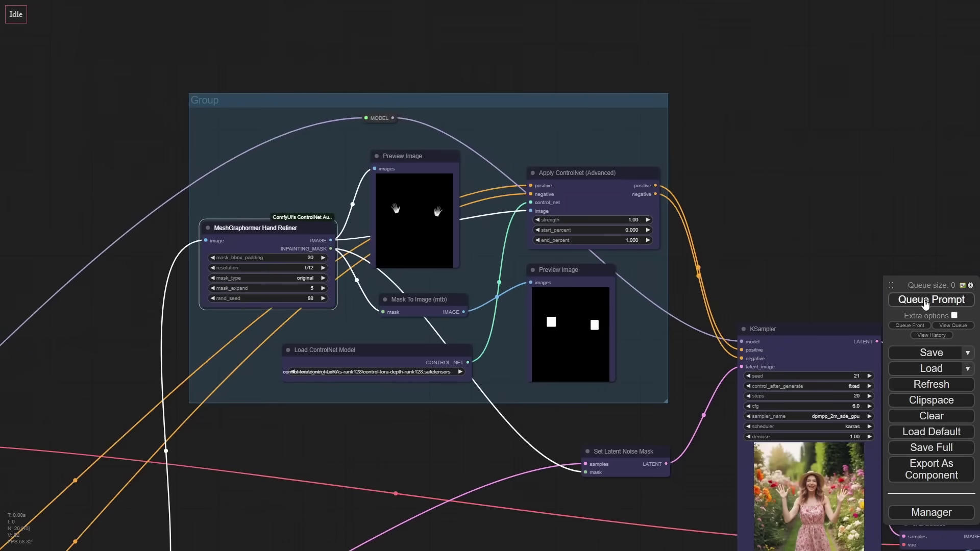
pyautogui.click(926, 301)
# - Watch the second KSampler's preview while the hands regenerate with the original mask type
pyautogui.moveTo(780, 259); pyautogui.dragTo(572, 106)
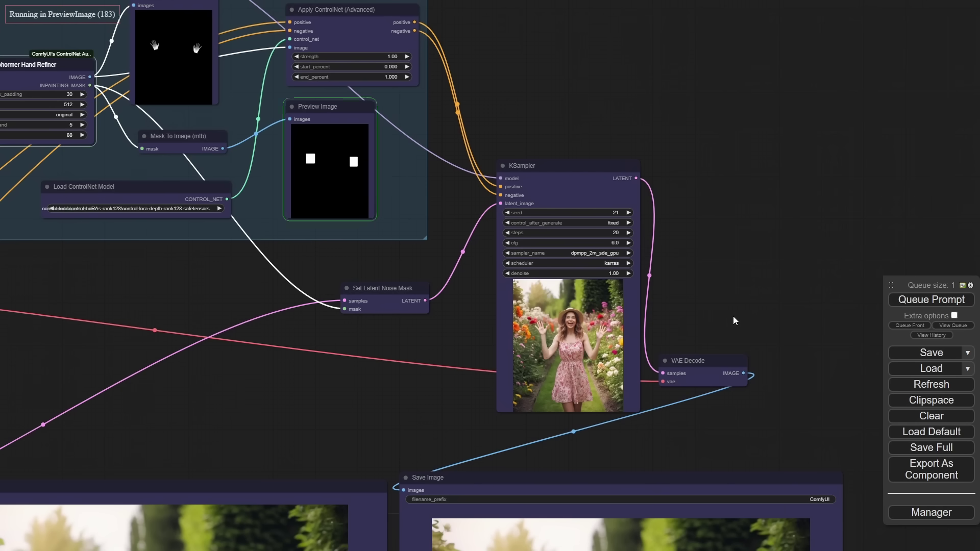
pyautogui.scroll(5, 701, 324)
pyautogui.scroll(6, 649, 322)
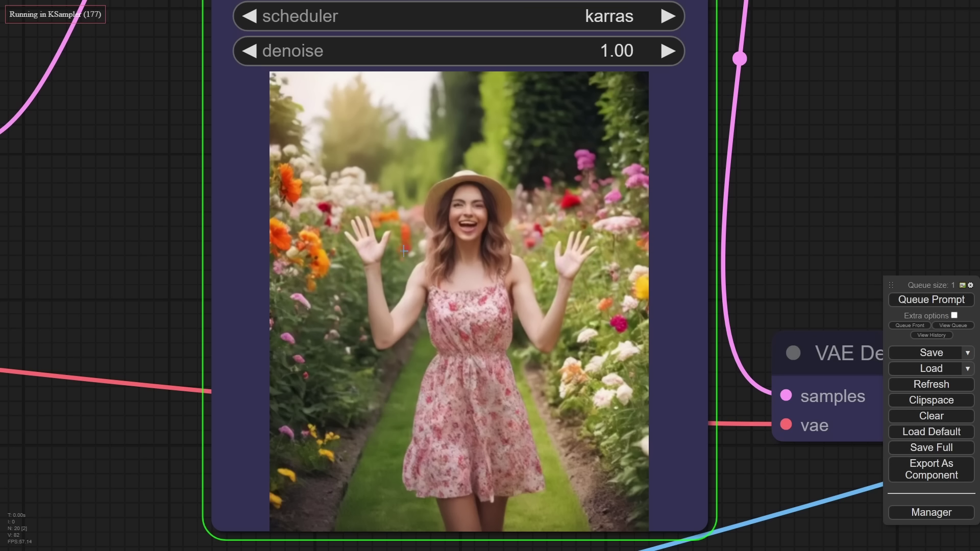
pyautogui.scroll(-10, 139, 287)
pyautogui.scroll(-1, 442, 405)
# - Compare the hands in the Save Image result with the first Preview Image and review the whole node layout
pyautogui.moveTo(524, 384); pyautogui.dragTo(645, 15)
pyautogui.scroll(-4, 815, 311)
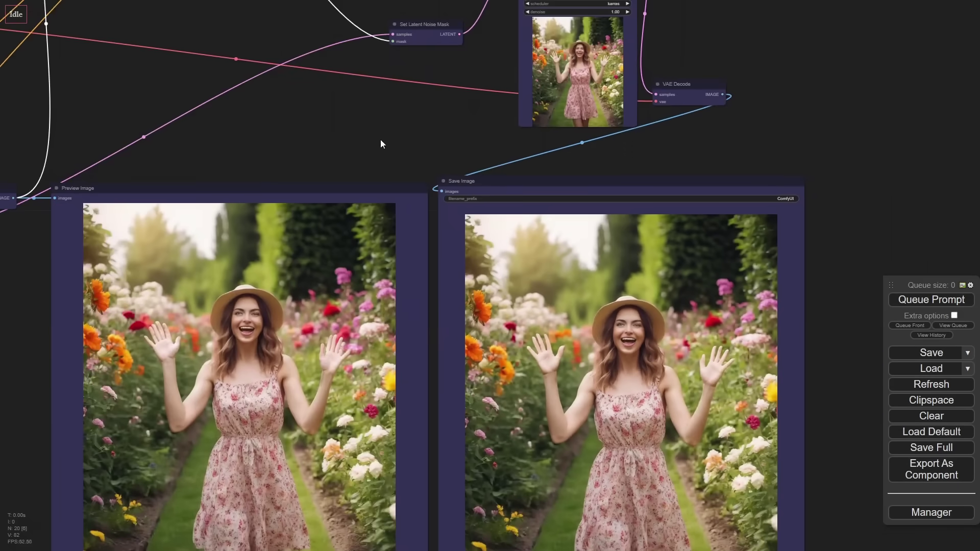
pyautogui.moveTo(381, 144); pyautogui.dragTo(175, 165)
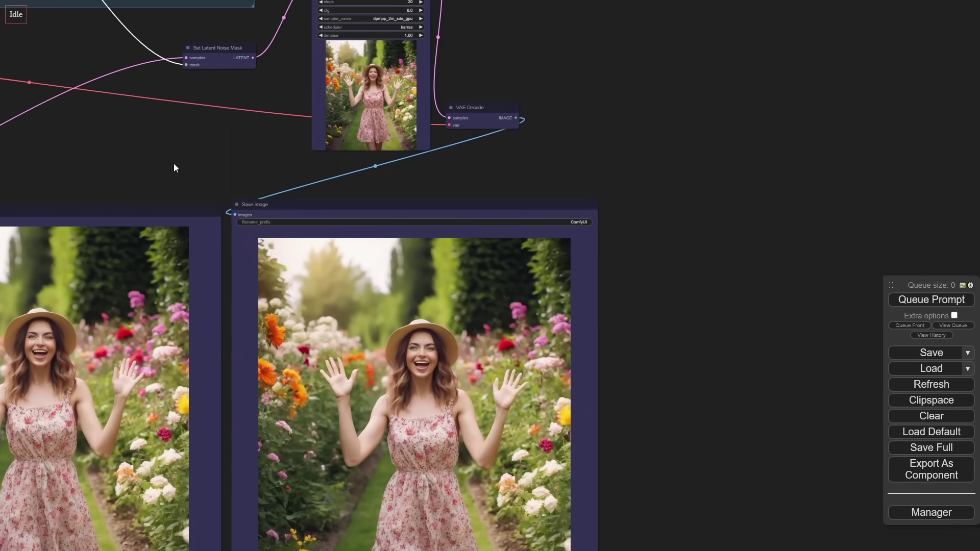
pyautogui.scroll(-3, 622, 157)
pyautogui.moveTo(623, 152); pyautogui.dragTo(482, 298)
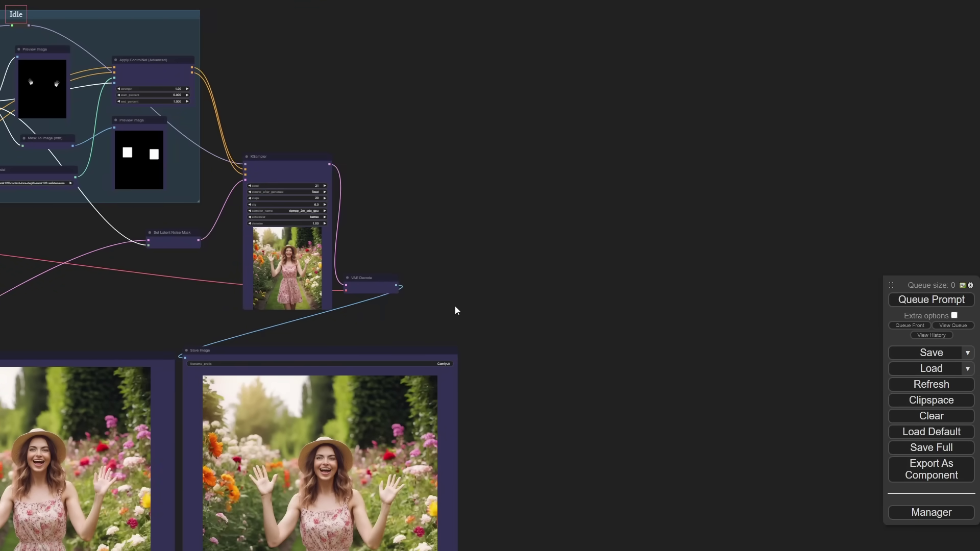
pyautogui.moveTo(442, 309); pyautogui.dragTo(789, 185)
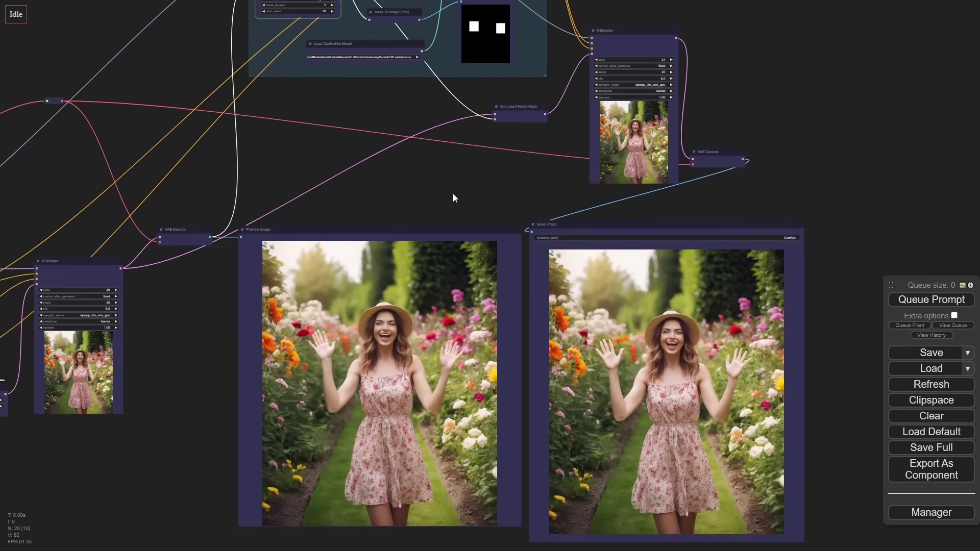
pyautogui.moveTo(453, 194); pyautogui.dragTo(496, 194)
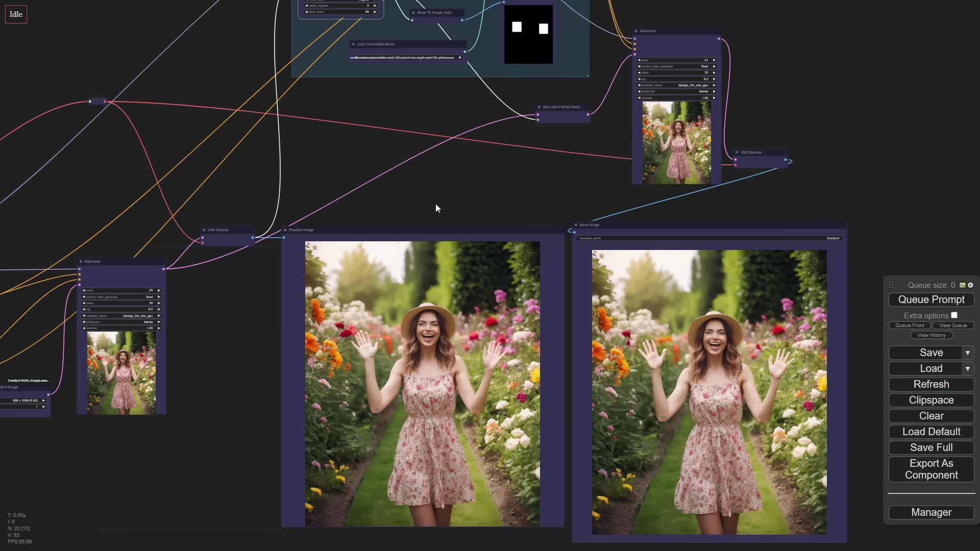
pyautogui.scroll(-4, 546, 228)
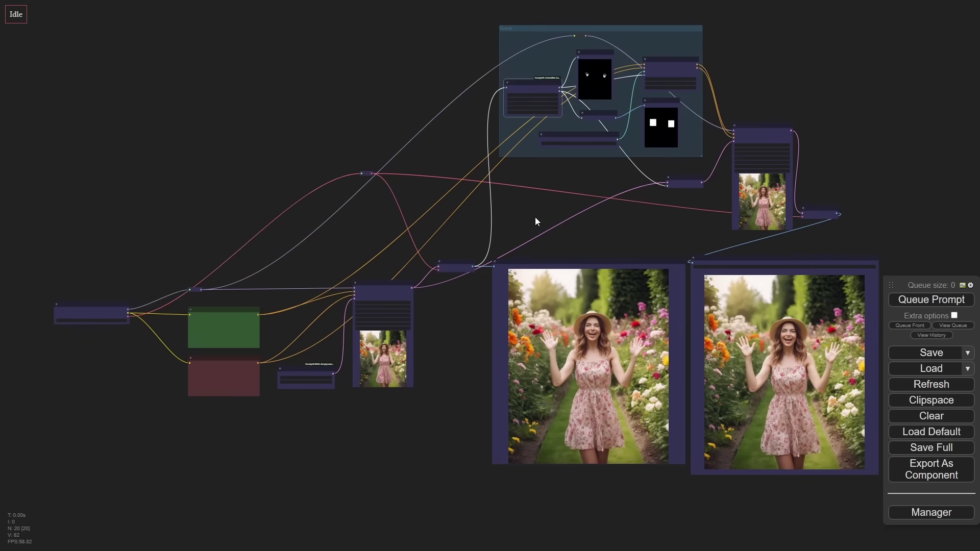
pyautogui.moveTo(535, 218); pyautogui.dragTo(518, 228)
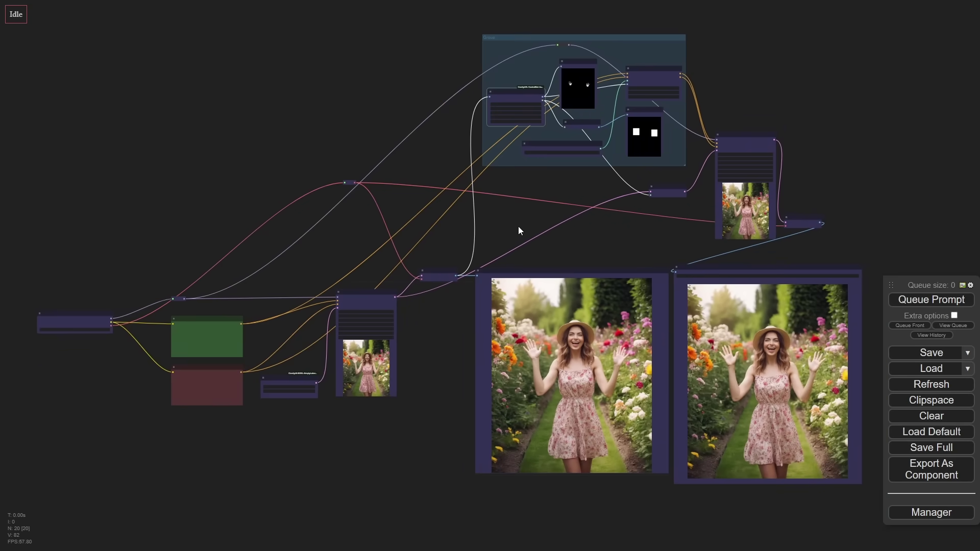